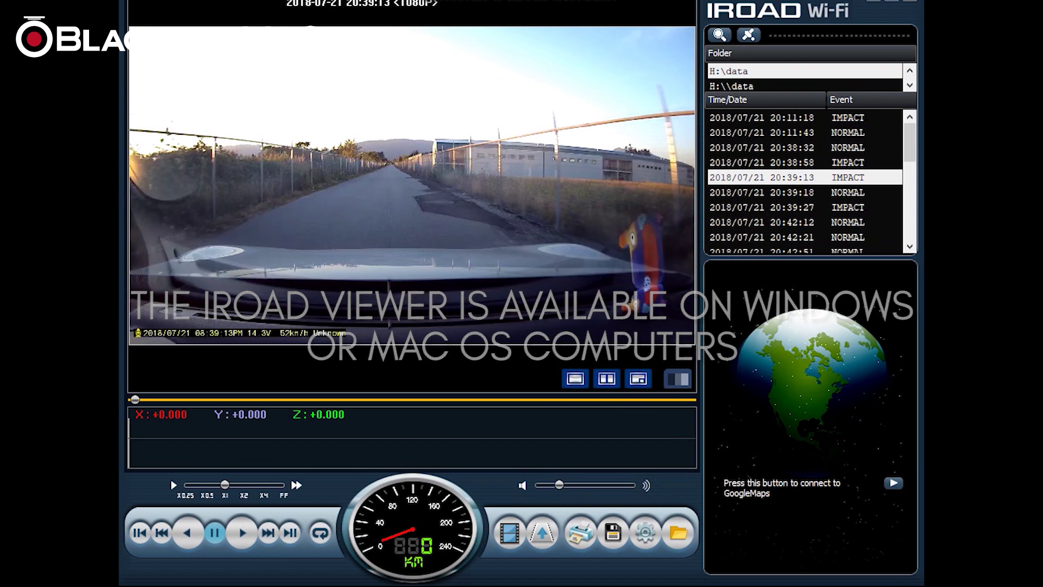
Play the dashcam footage and view it in picture-in-picture, one-screen and black-and-white display modes
key("space")
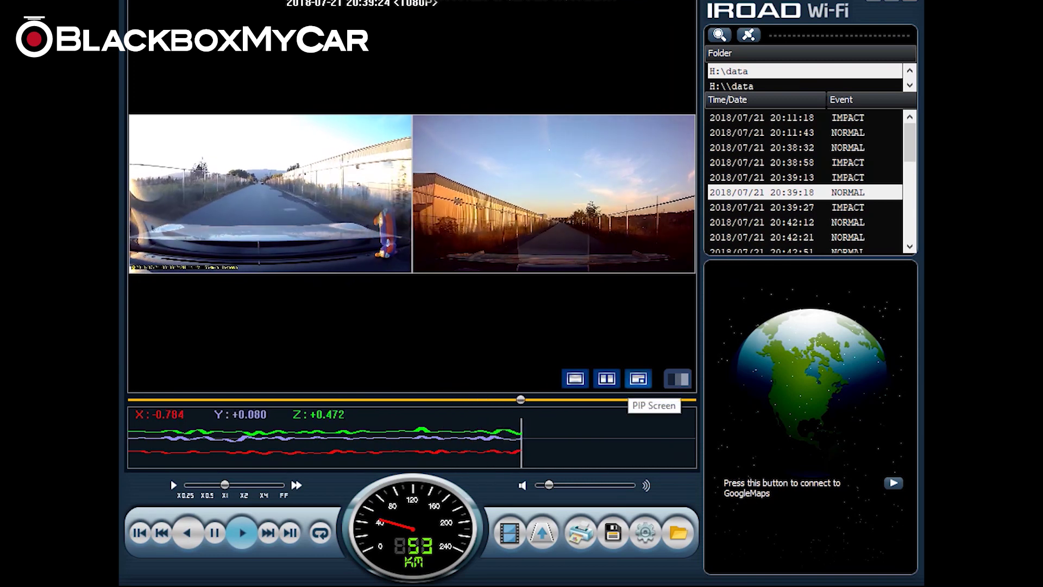
left_click(638, 379)
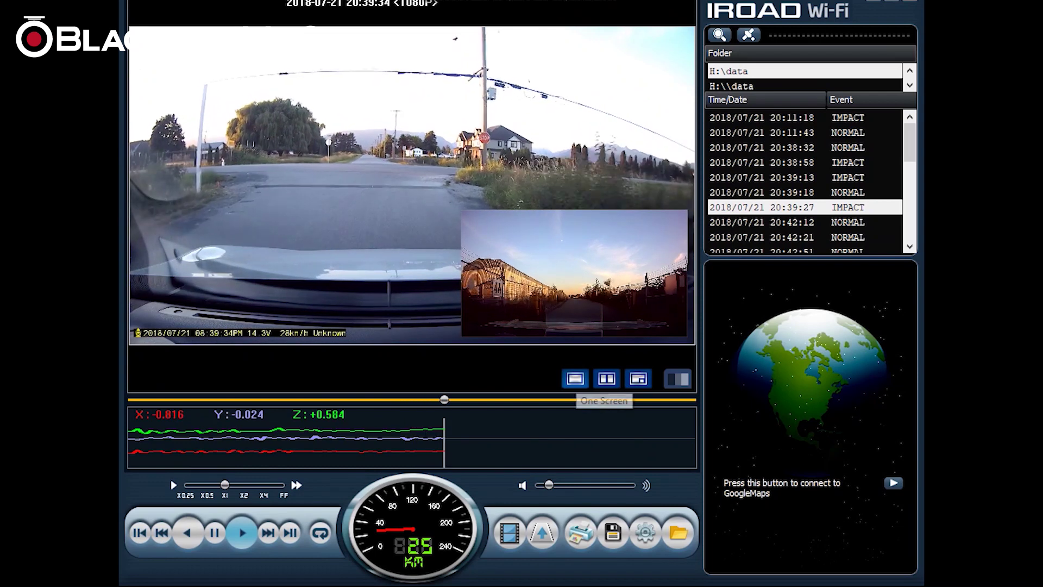
left_click(576, 378)
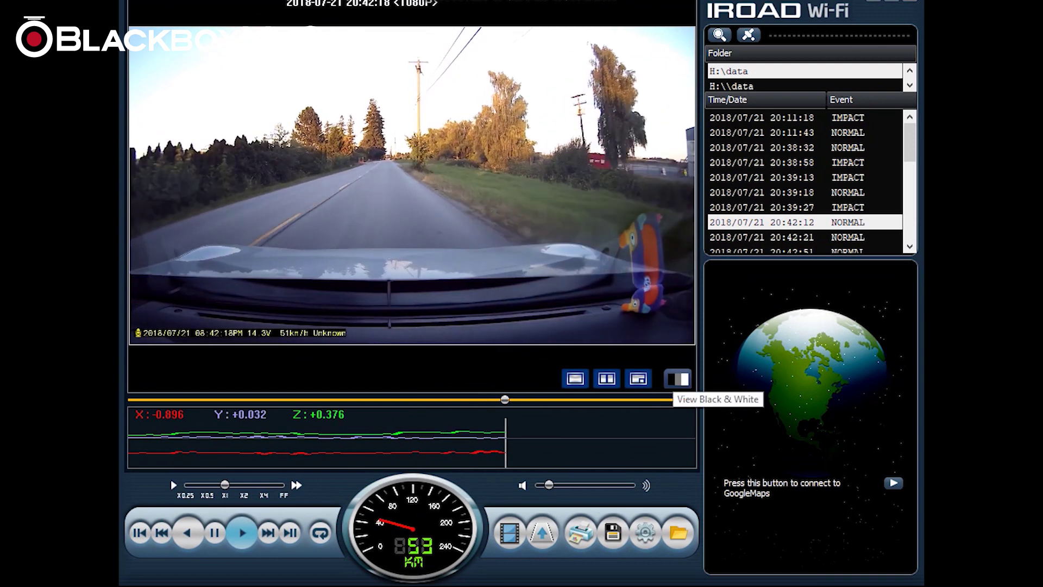
left_click(677, 379)
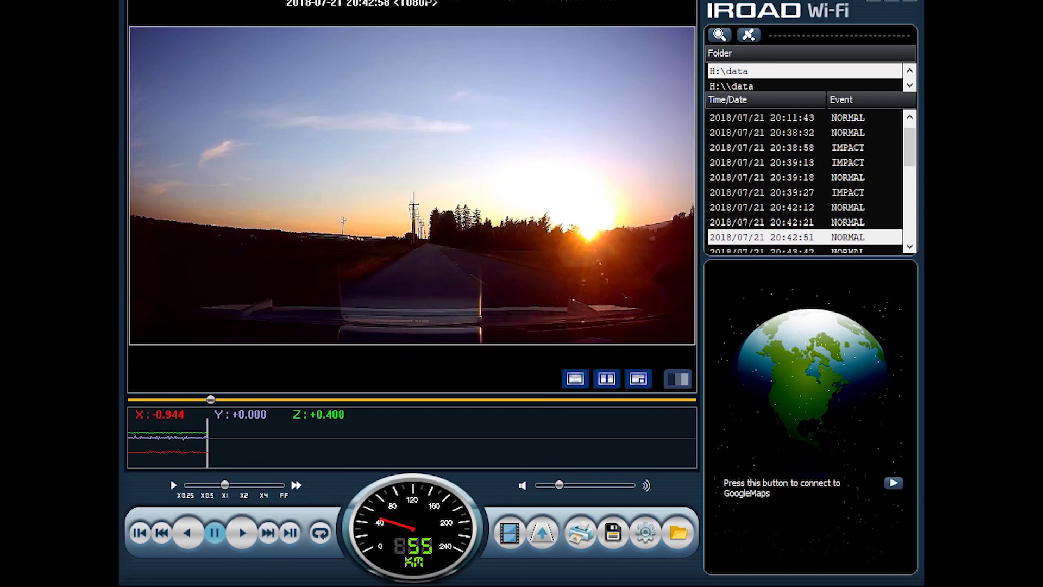
Play the 20:42:12 NORMAL recording, pausing it partway and resuming playback
left_click(804, 207)
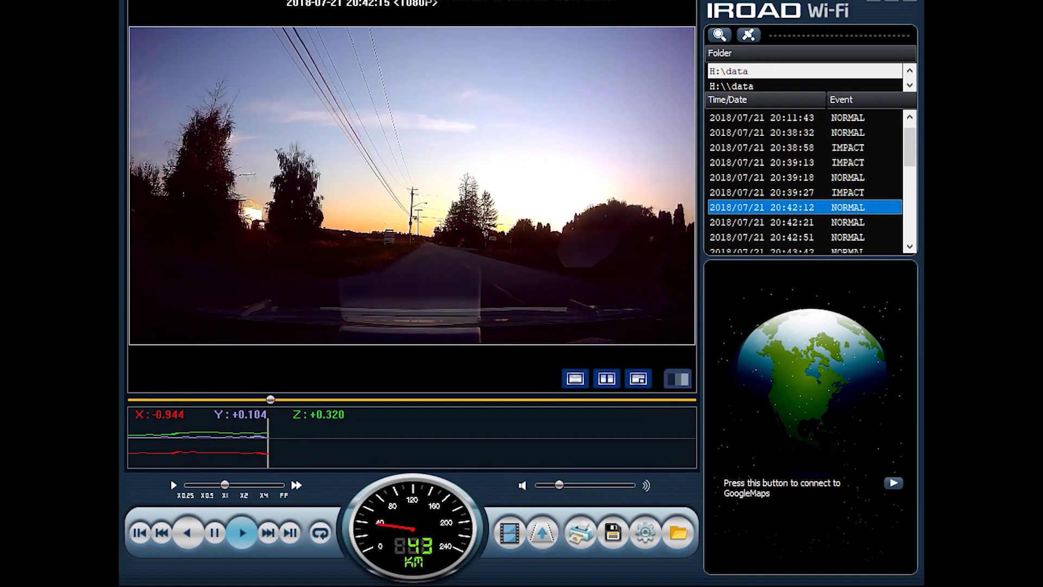
left_click(215, 533)
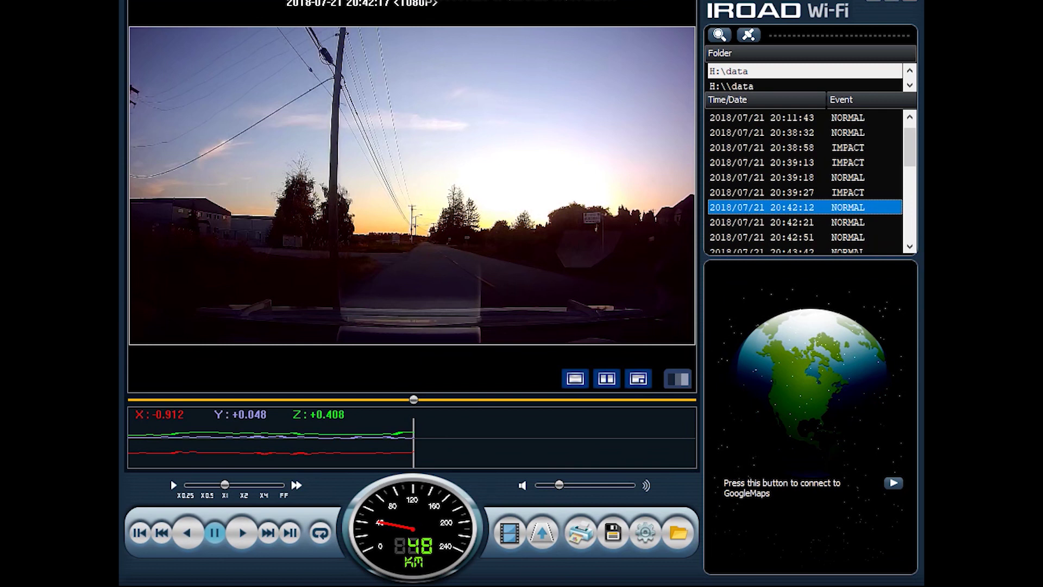
left_click(242, 532)
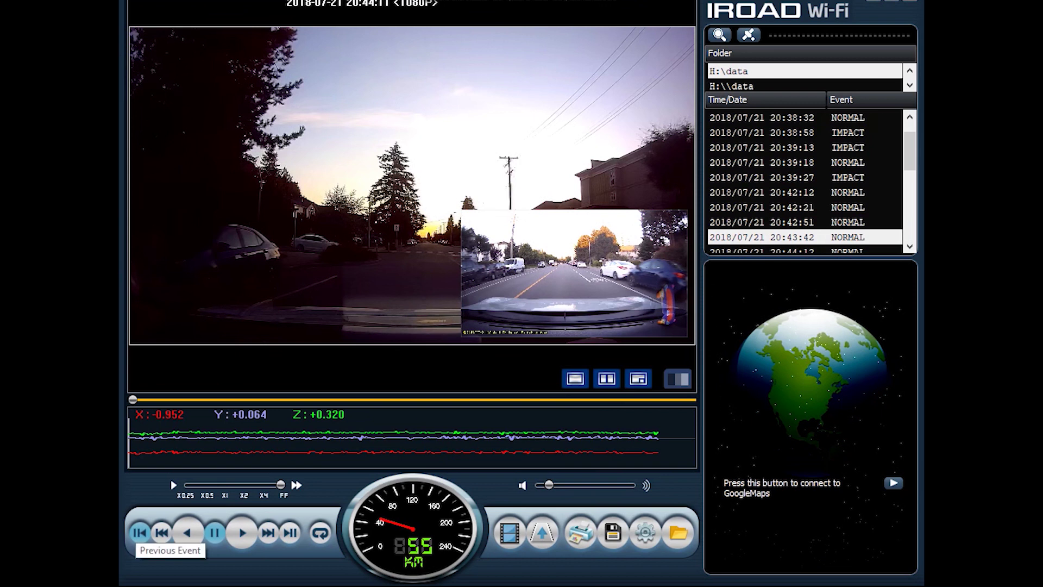
Skip back two events to the 20:42:21 recording and step the footage in reverse
left_click(139, 532)
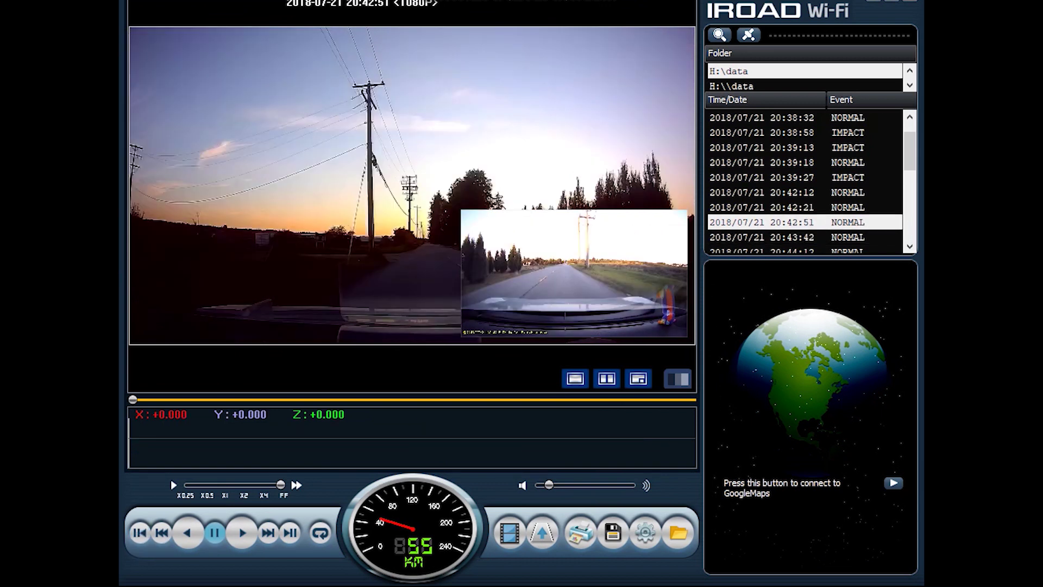
left_click(139, 532)
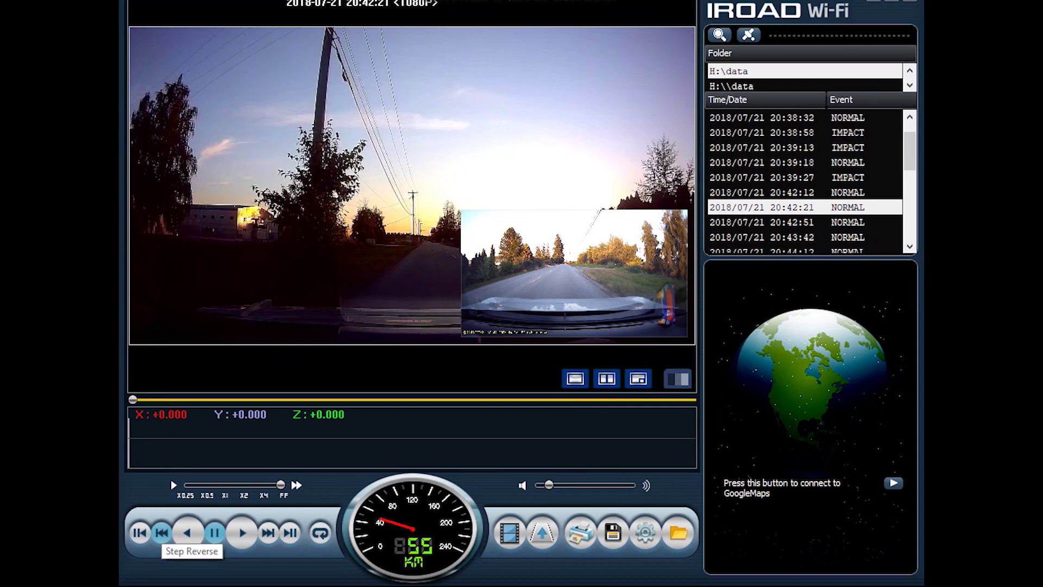
left_click(162, 533)
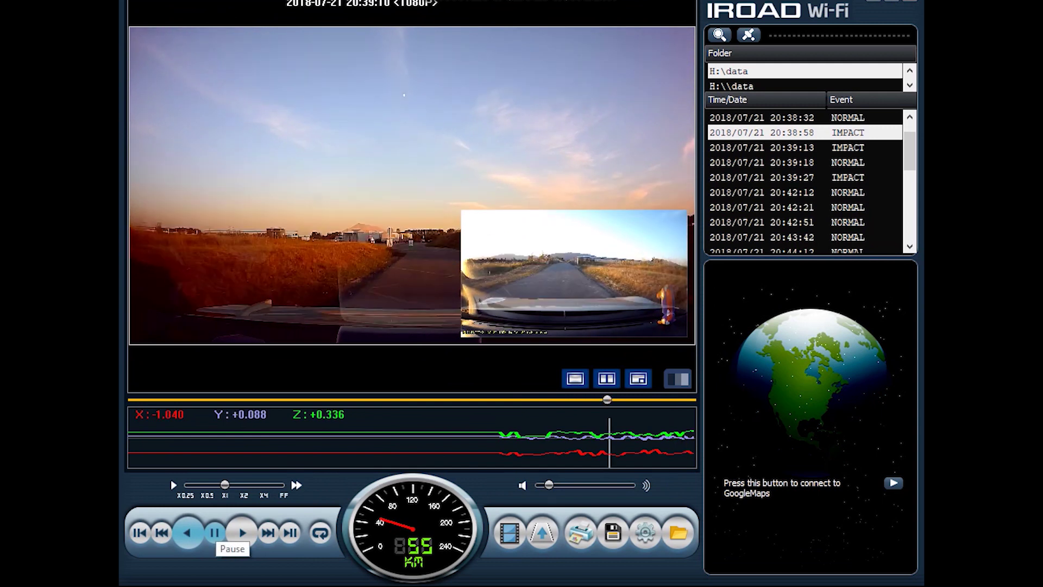
Pause the reverse playback and advance through the 20:39:13 IMPACT recording to the 20:39:18 NORMAL one
left_click(215, 532)
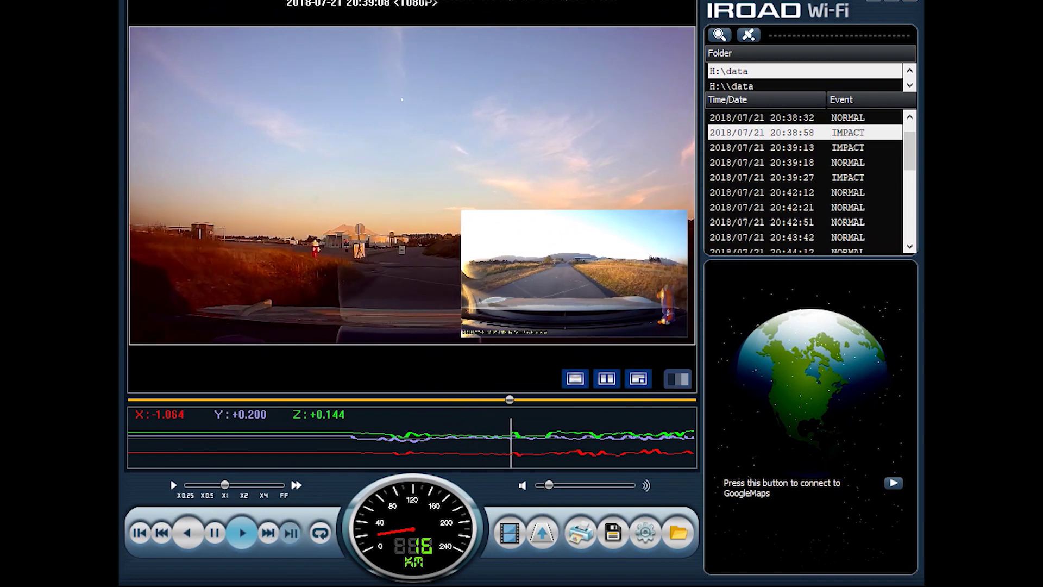
left_click(761, 147)
left_click(762, 162)
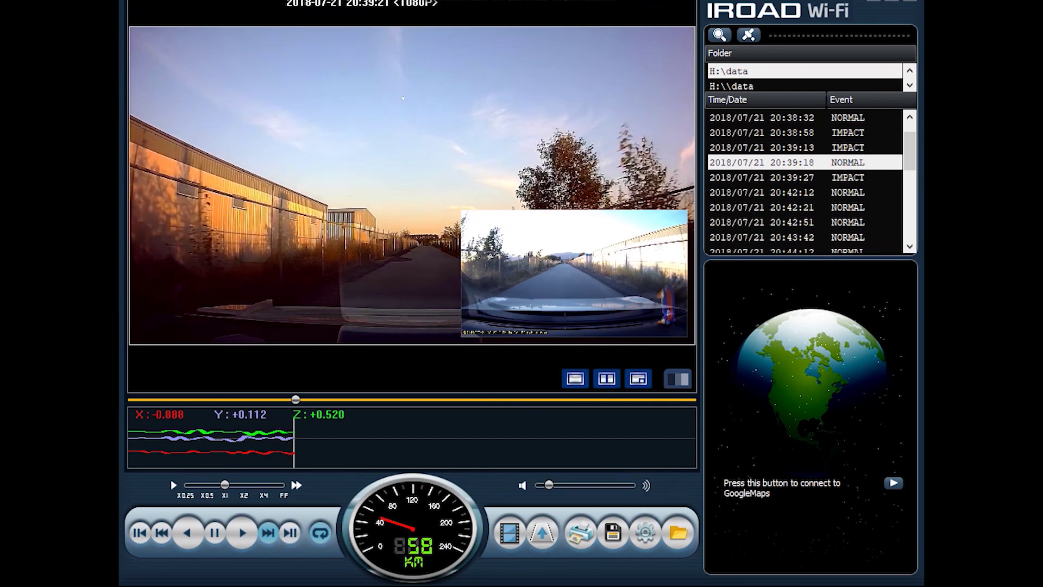
Set a repeat section from 20:39:18 to 20:39:21, release it, and continue normal playback
left_click(320, 532)
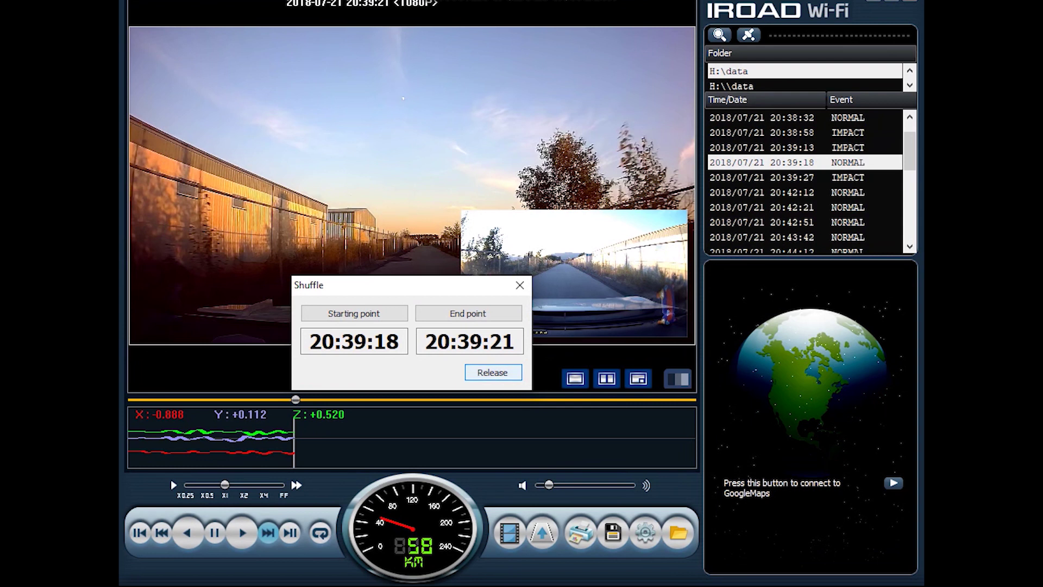
key("Return")
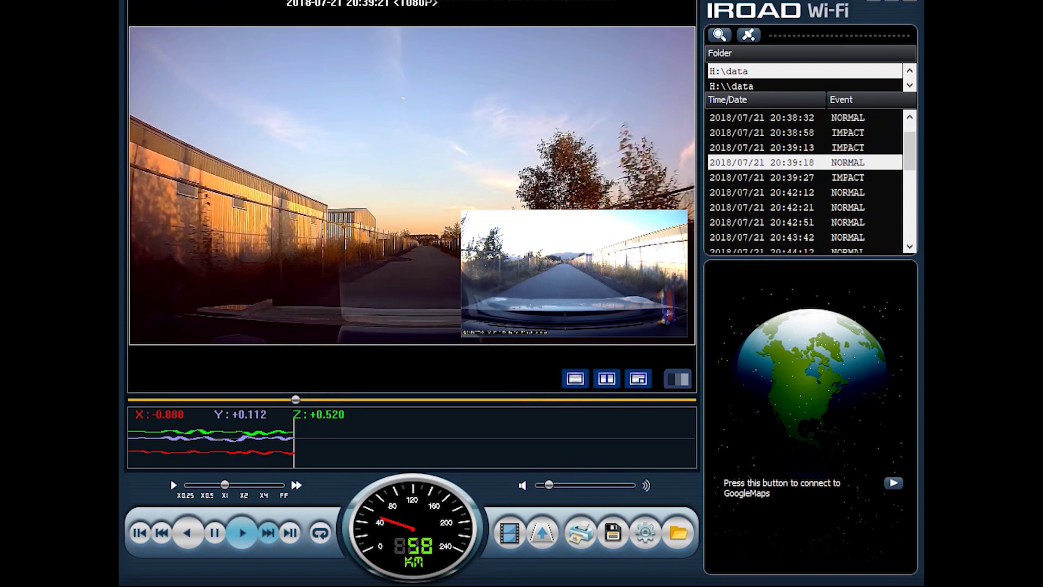
left_click(242, 532)
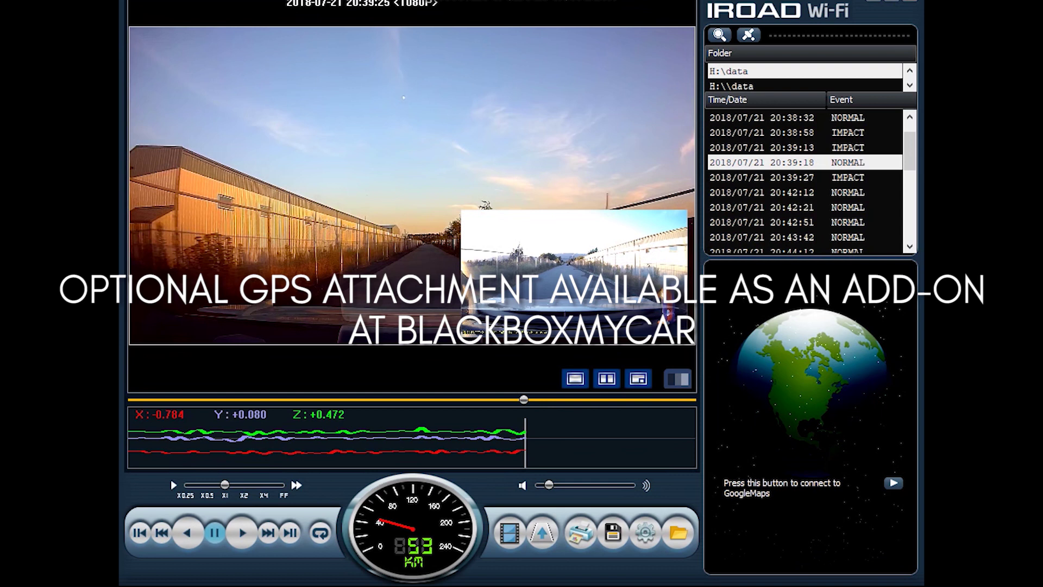
mouse_move(548, 484)
left_mouse_down()
mouse_move(631, 484)
mouse_move(538, 485)
mouse_move(549, 485)
left_mouse_up()
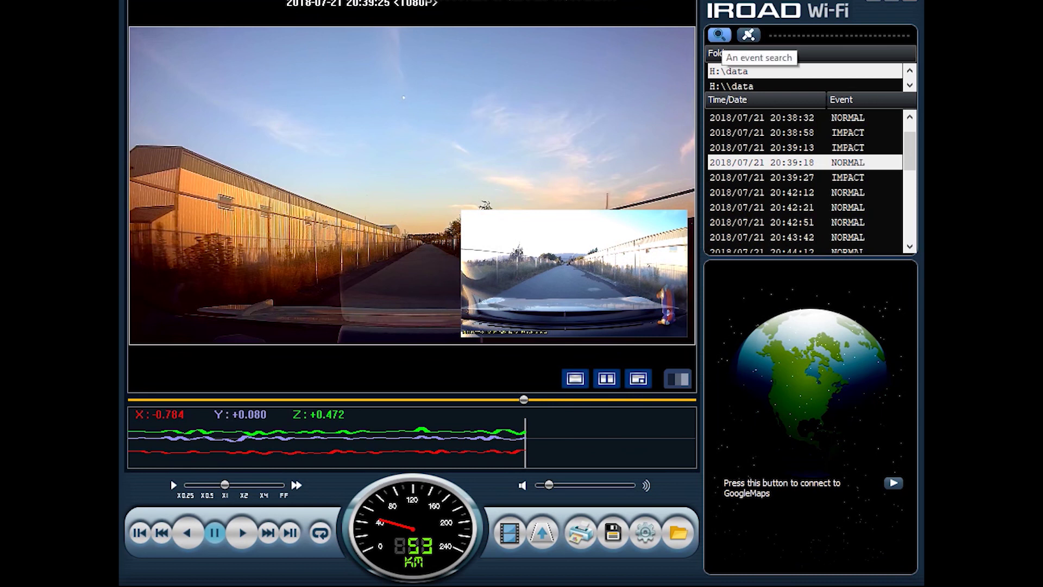
Filter the recordings to the NORMAL event type and look through the filtered list
left_click(719, 35)
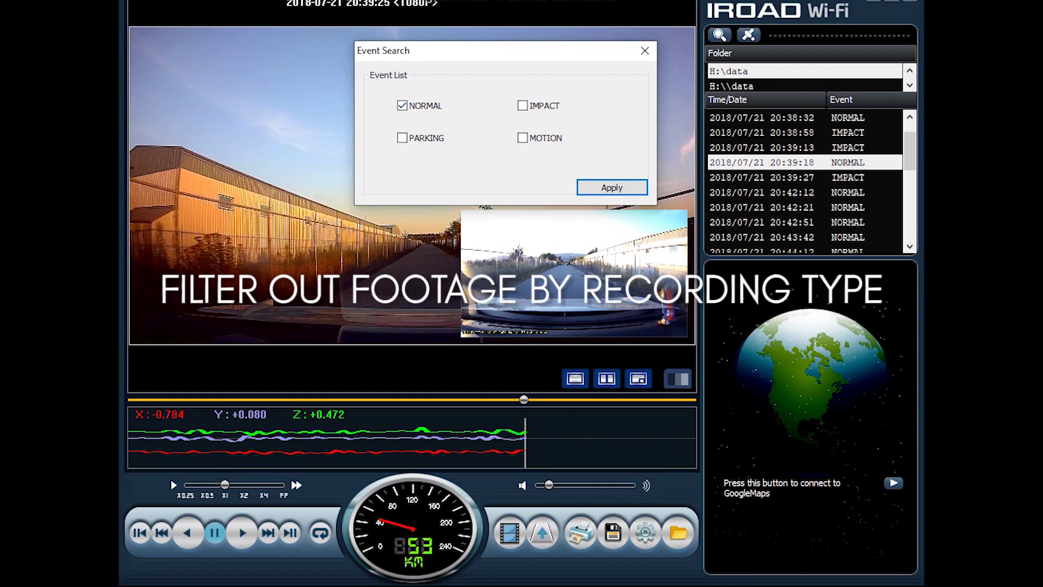
key("Return")
scroll(804, 179, "down", 3)
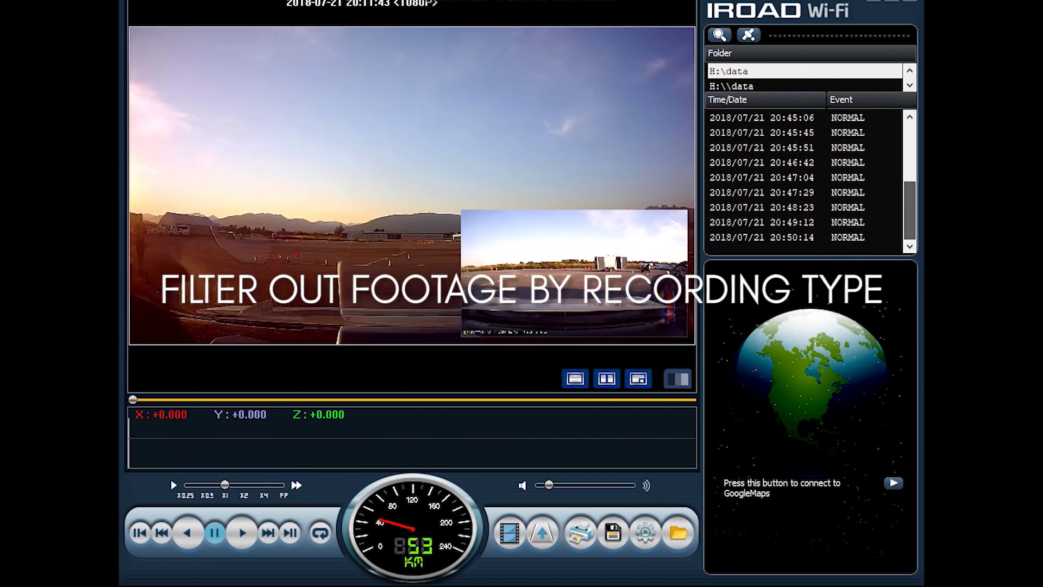
scroll(804, 180, "up", 3)
Filter the recordings by the IMPACT event type and view the GPS signal chart
left_click(719, 35)
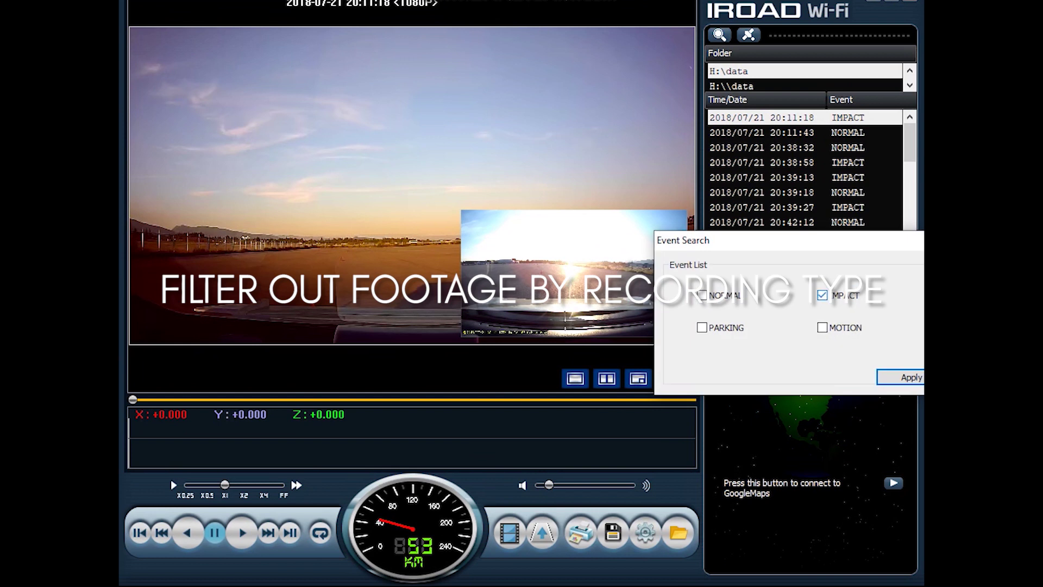
key("Return")
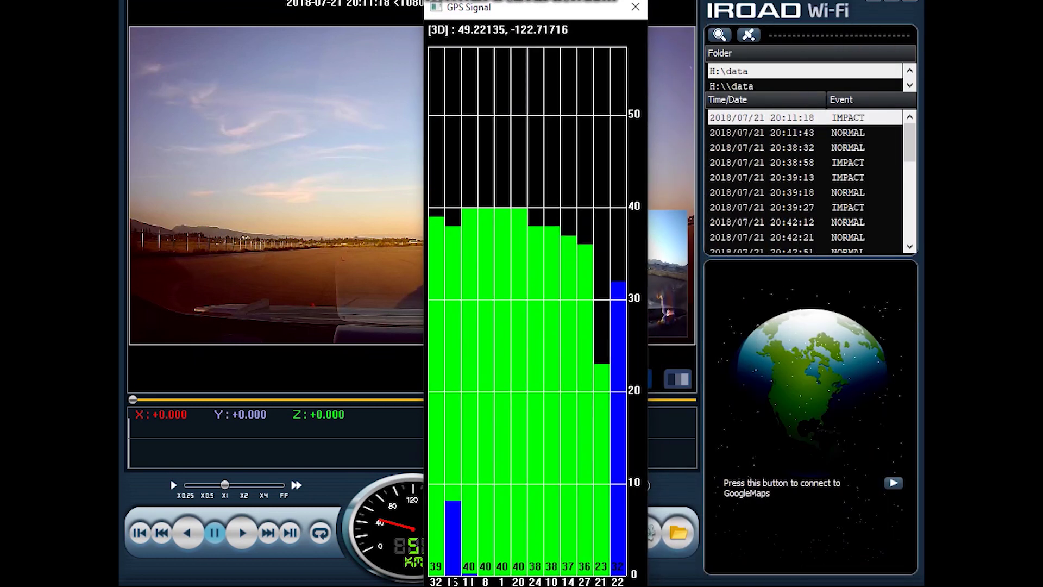
key("space")
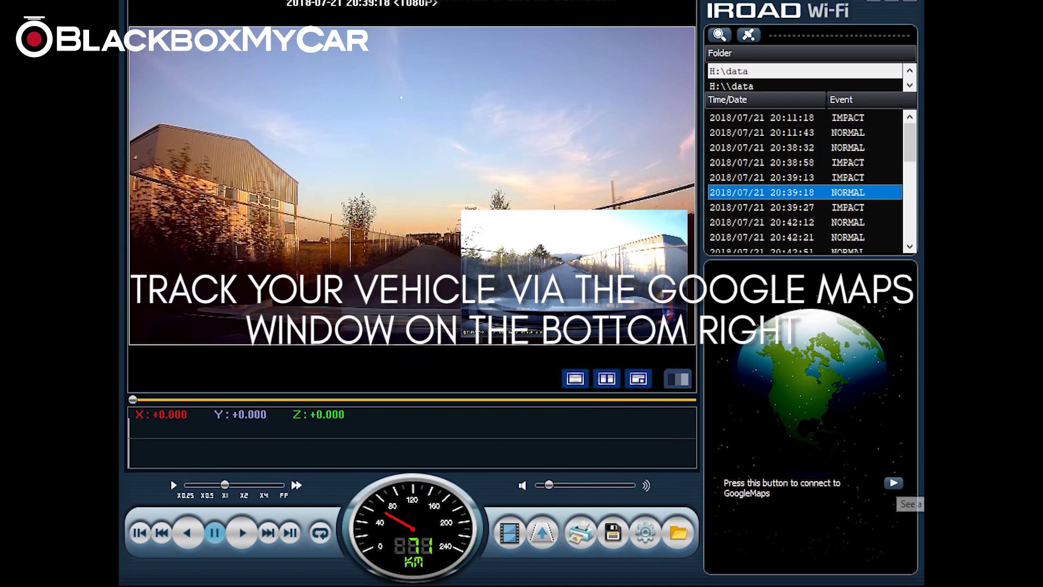
Connect the Google Maps tracking view and play the 20:45:06 NORMAL recording with the front camera as the main picture
left_click(893, 483)
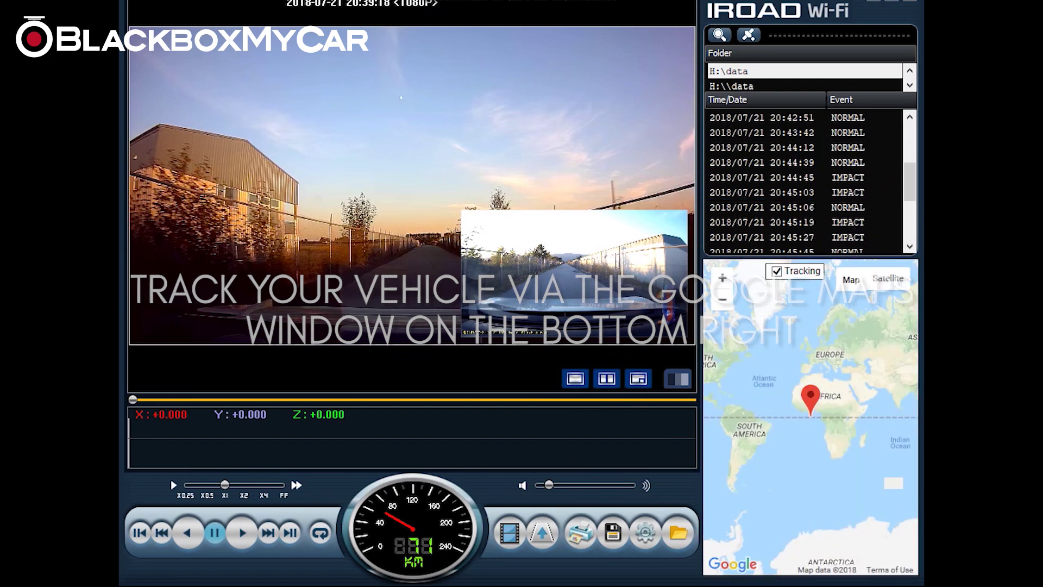
left_click(787, 207)
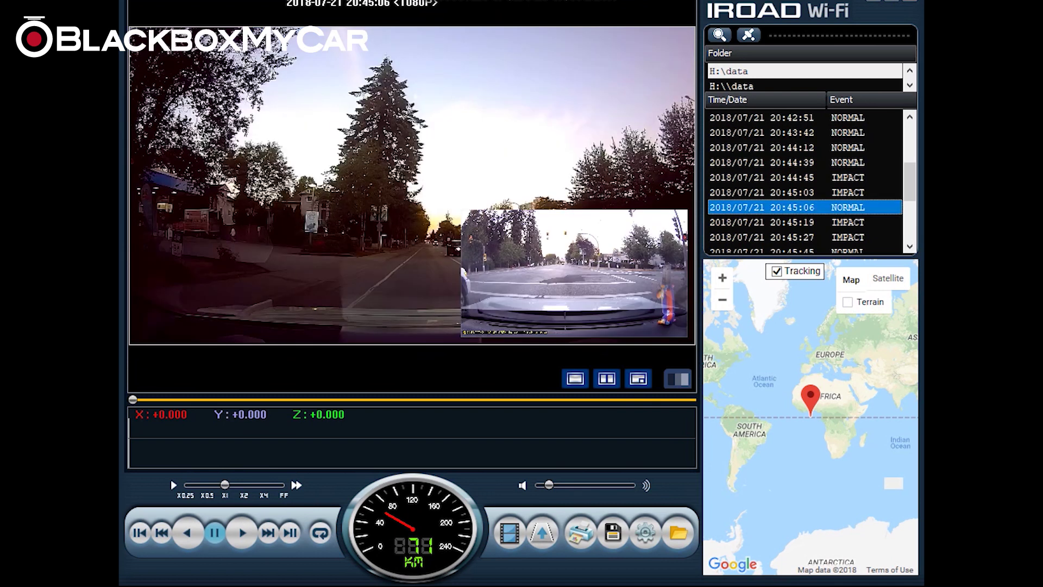
left_click(638, 379)
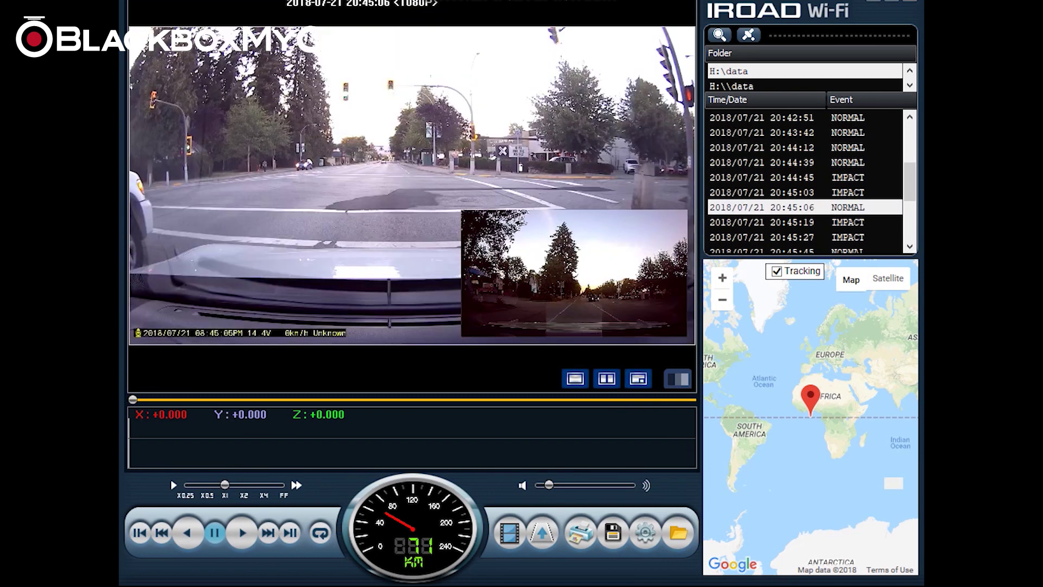
key("space")
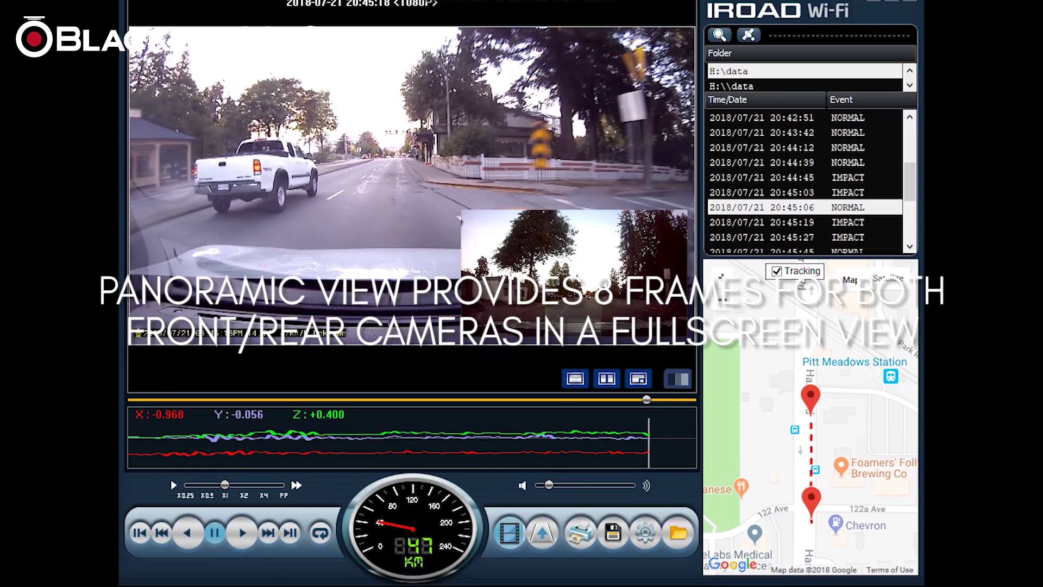
Enable the lane drawing on the road at 20:45:08, apply it, and play the footage with the overlay
left_click(677, 378)
key("space")
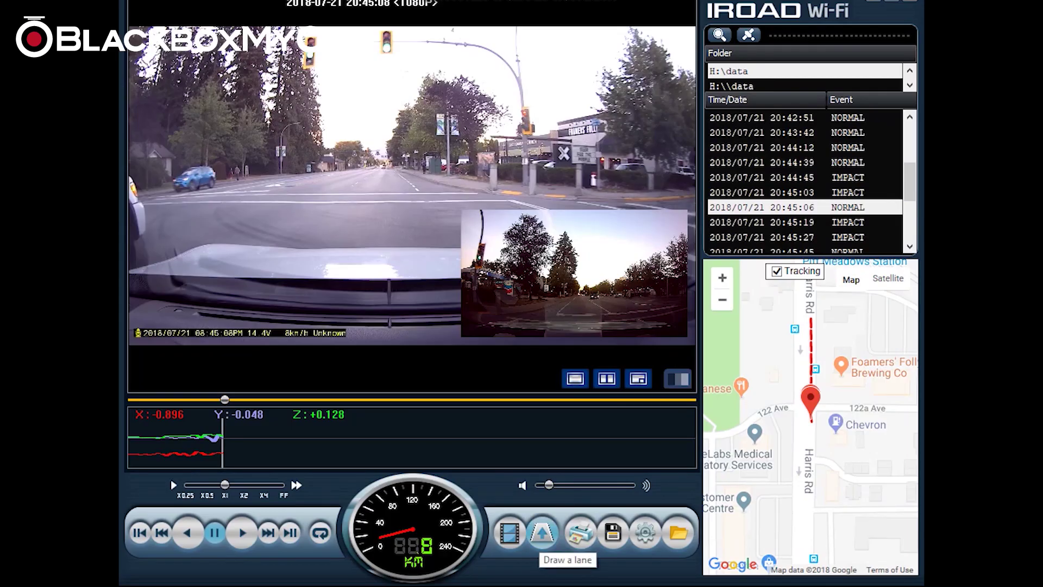
left_click(542, 533)
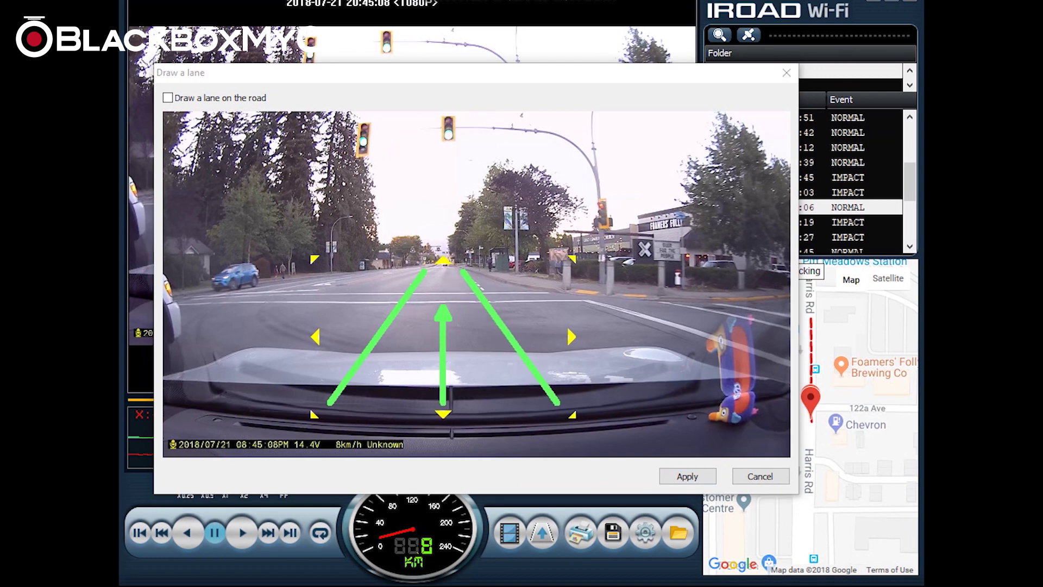
left_click(167, 98)
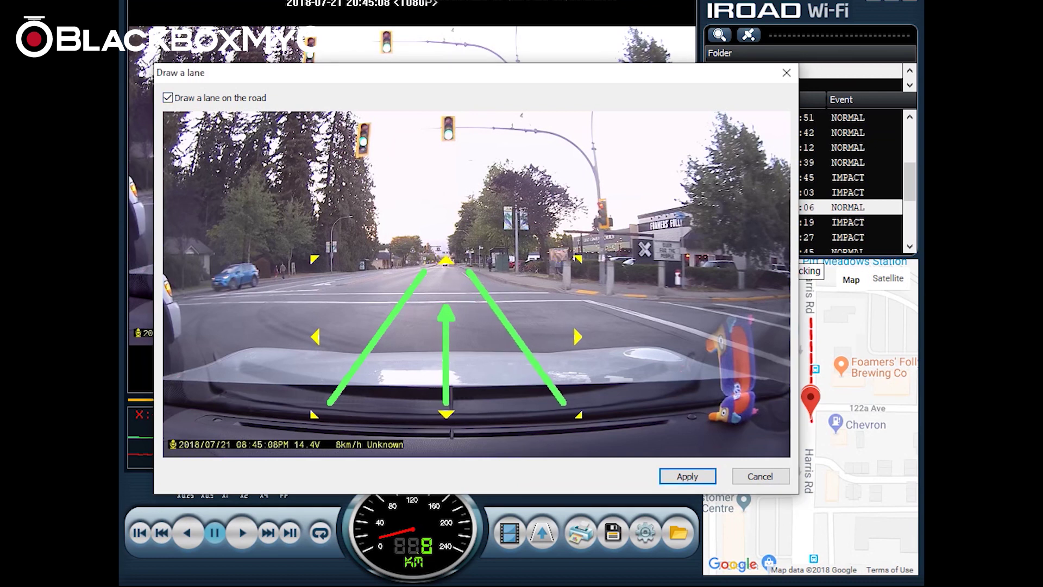
left_click(687, 476)
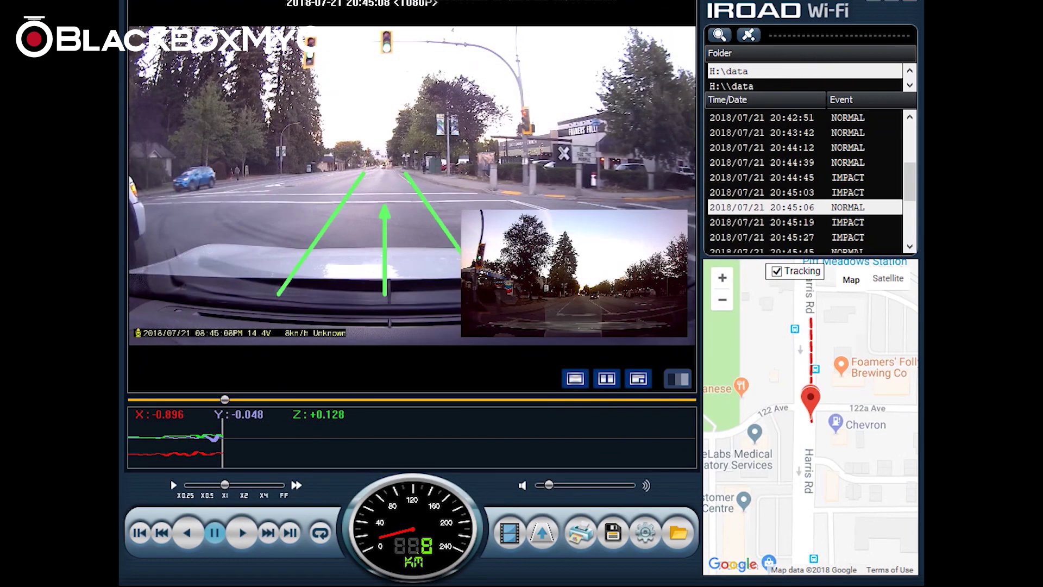
key("space")
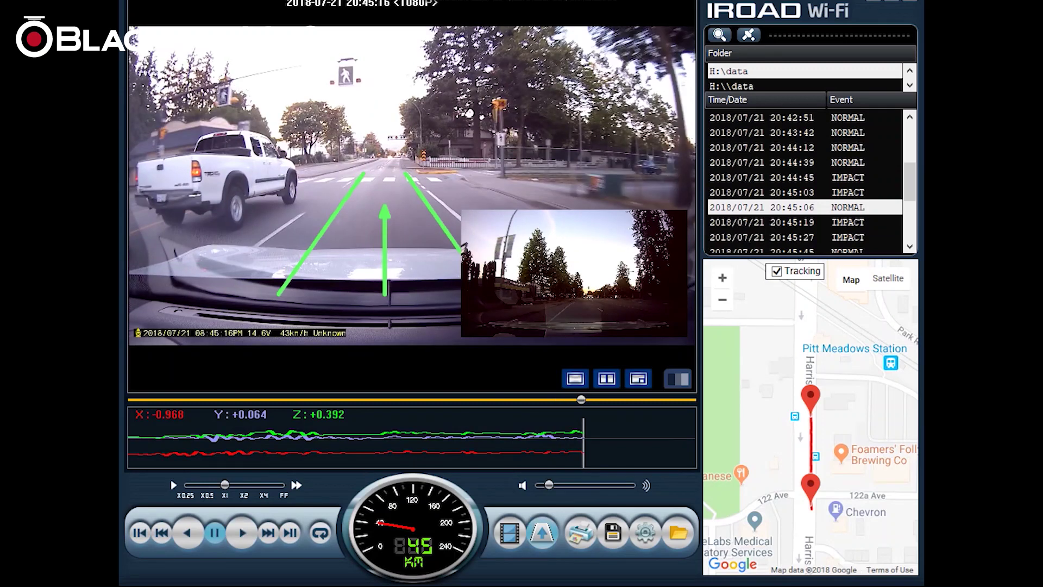
Turn off the lane drawing on the road and apply the change
left_click(542, 532)
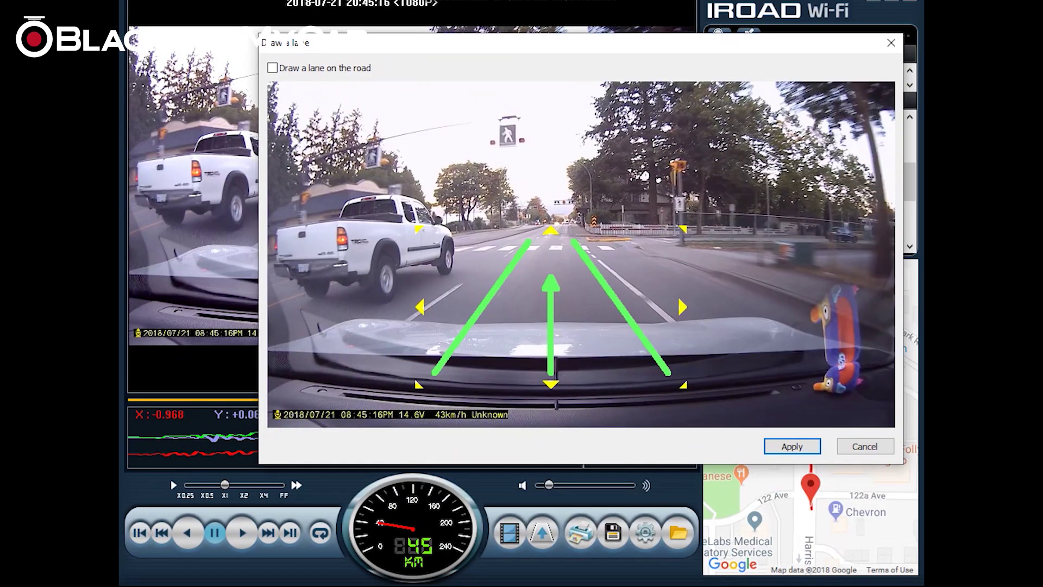
key("Return")
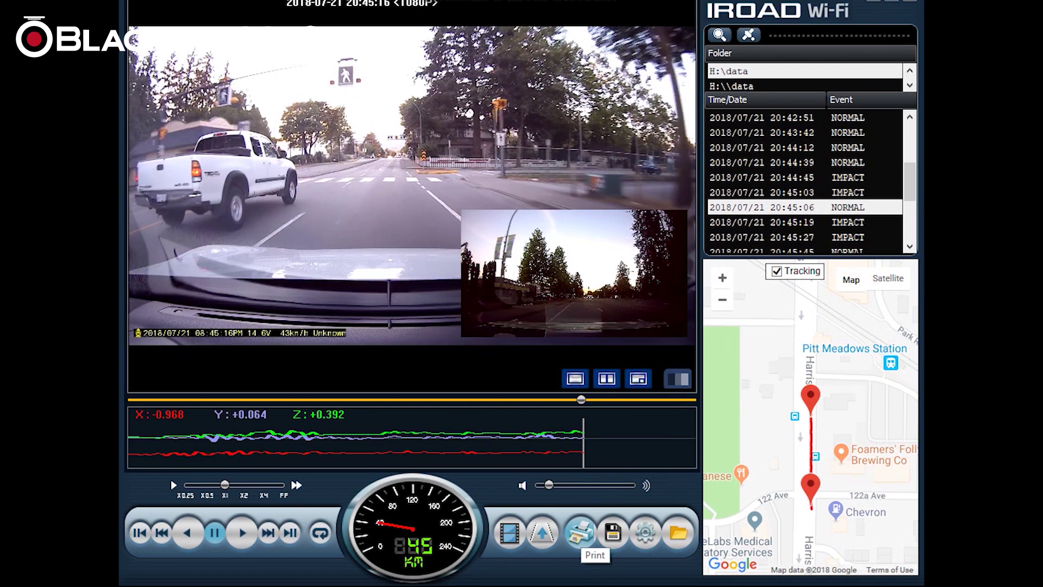
Generate a print preview of the current frame using the Forward & Rear camera option
left_click(580, 531)
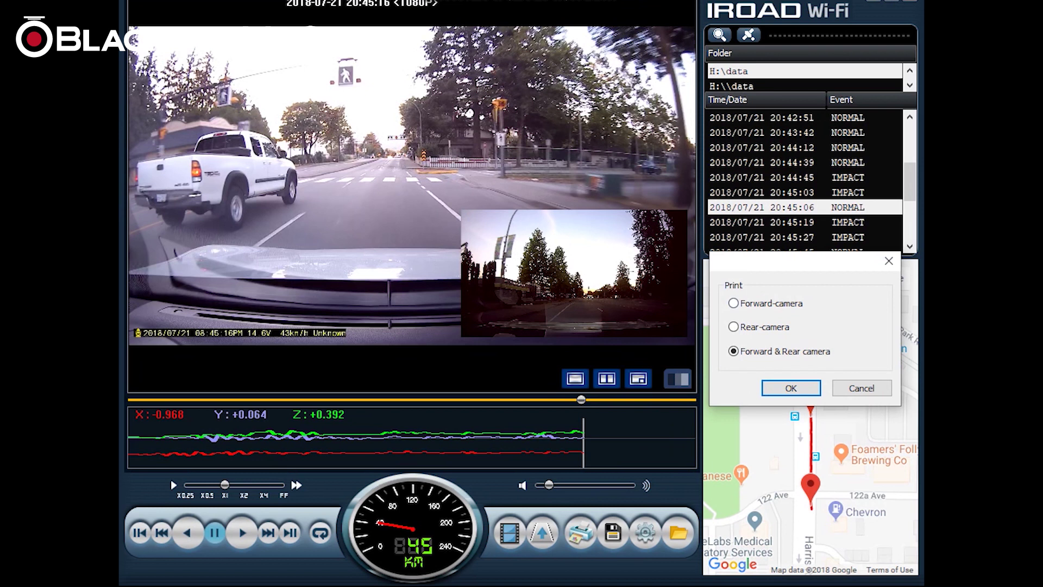
left_click_drag(788, 261, 307, 200)
left_click(252, 241)
left_click(253, 265)
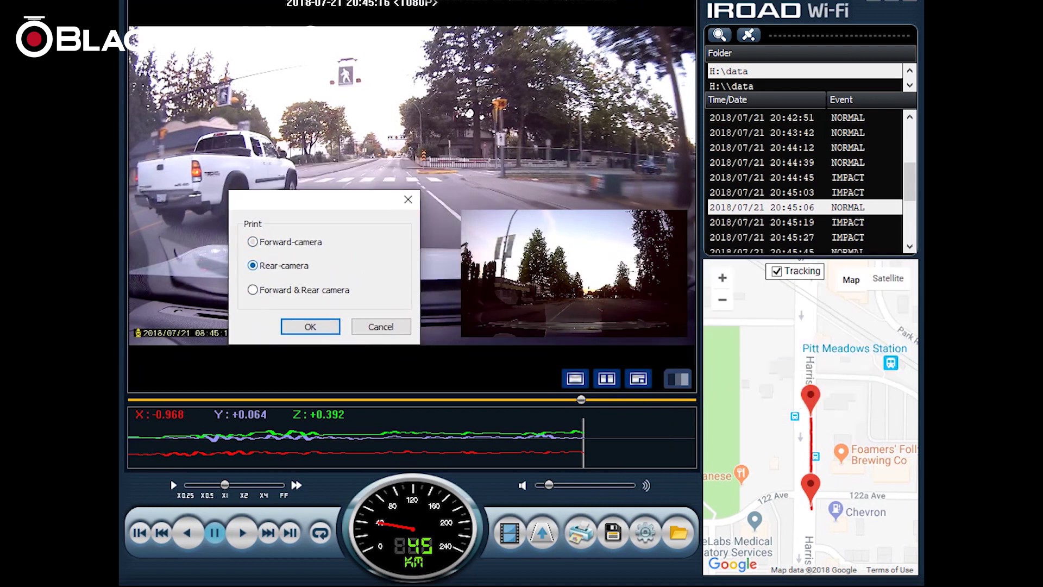
left_click(253, 289)
left_click(310, 327)
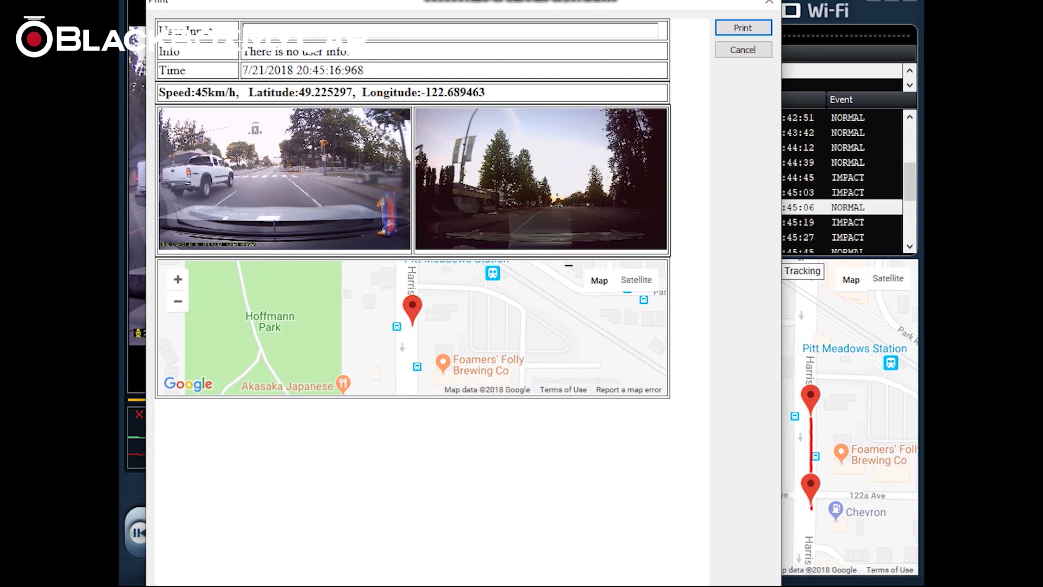
Zoom the print preview's map out and back in, and close the preview without printing
left_click(177, 301)
left_click(177, 279)
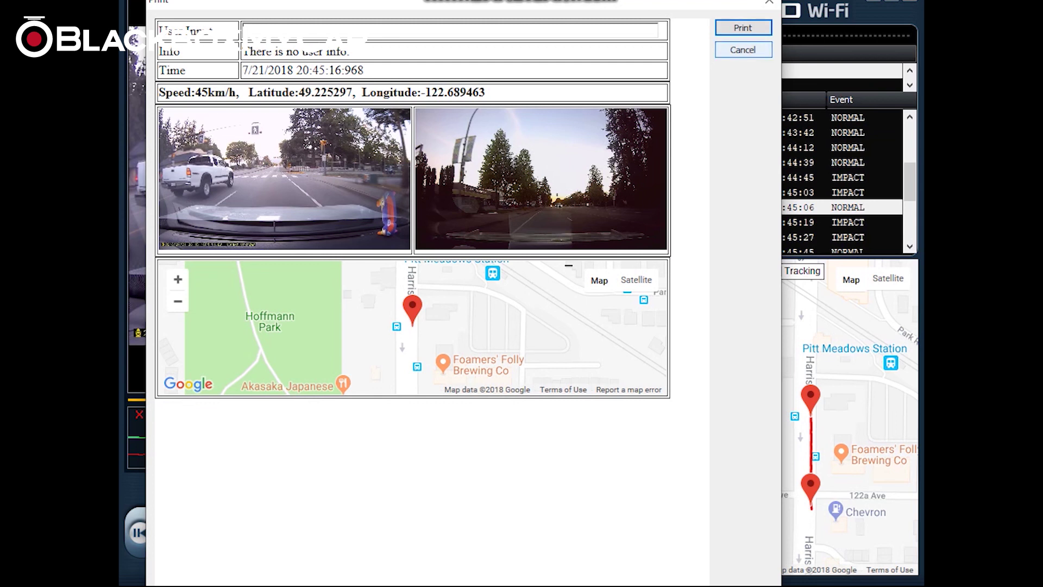
left_click(742, 49)
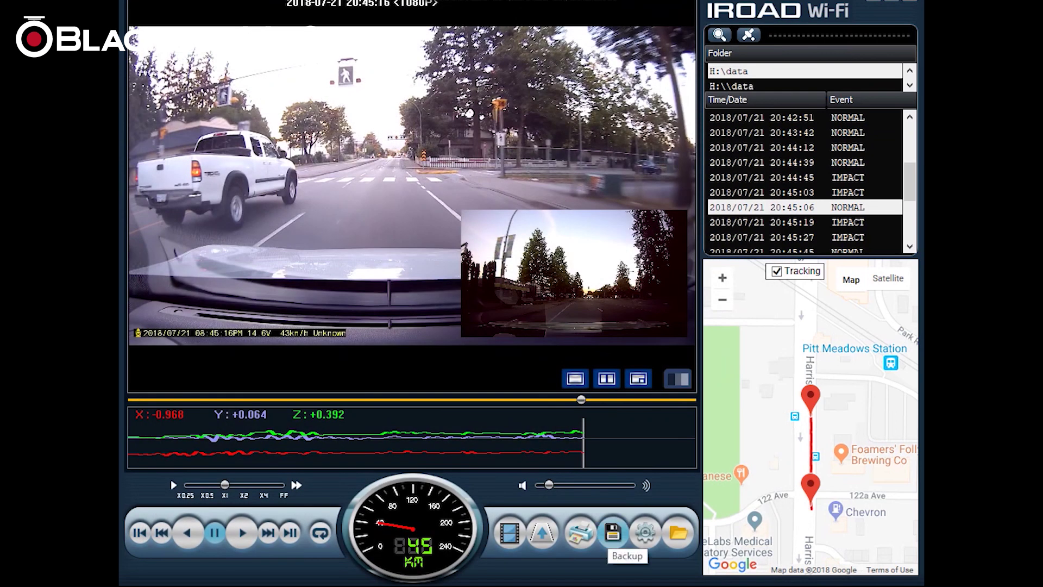
Open the backup settings, go through the available backup formats, and select Multi-AVI backup
left_click(612, 533)
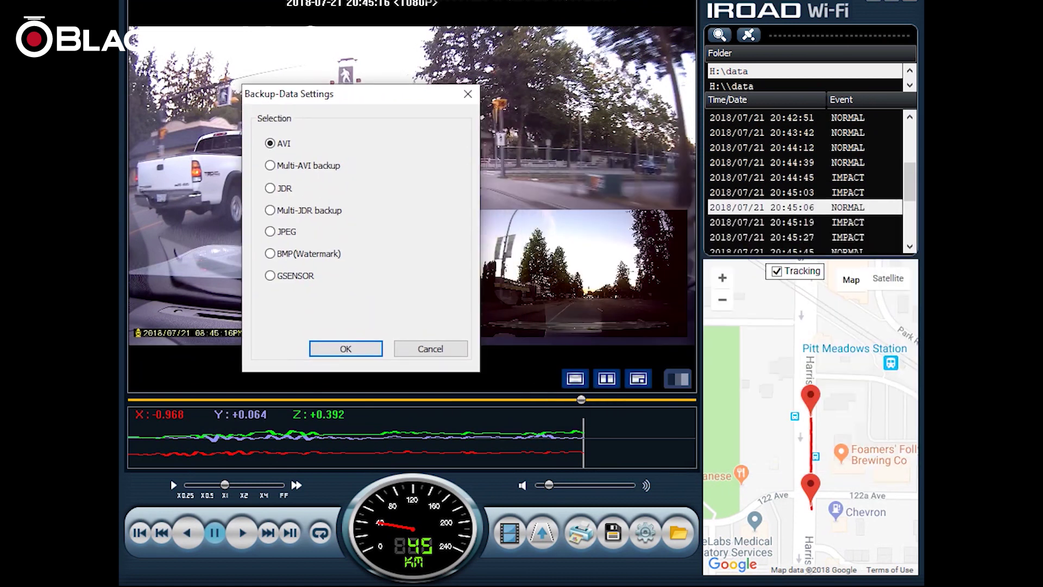
left_click(270, 275)
left_click(270, 253)
left_click(269, 231)
left_click(270, 188)
left_click(270, 142)
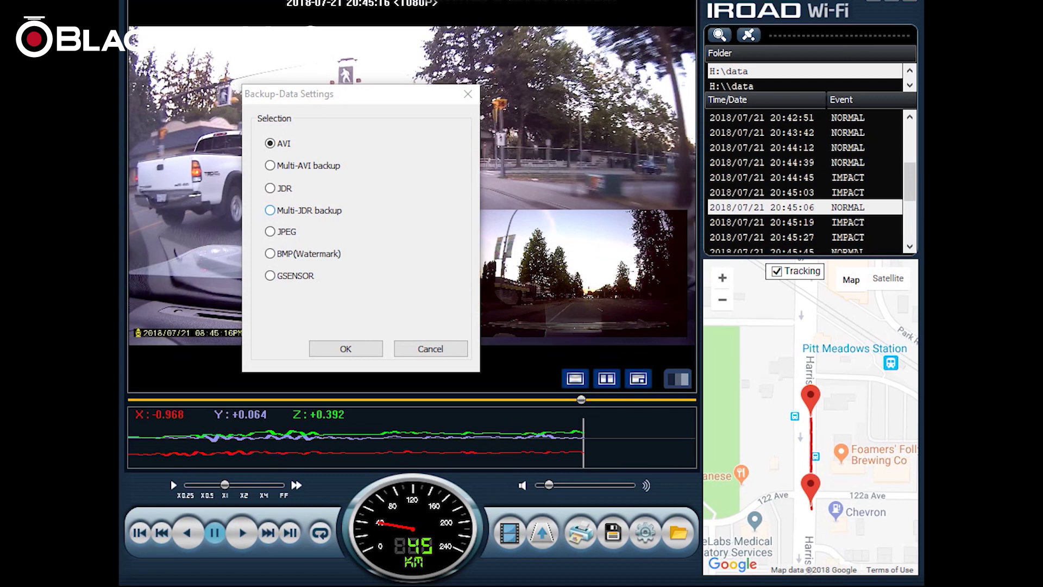
left_click(270, 165)
left_click(270, 210)
left_click(270, 166)
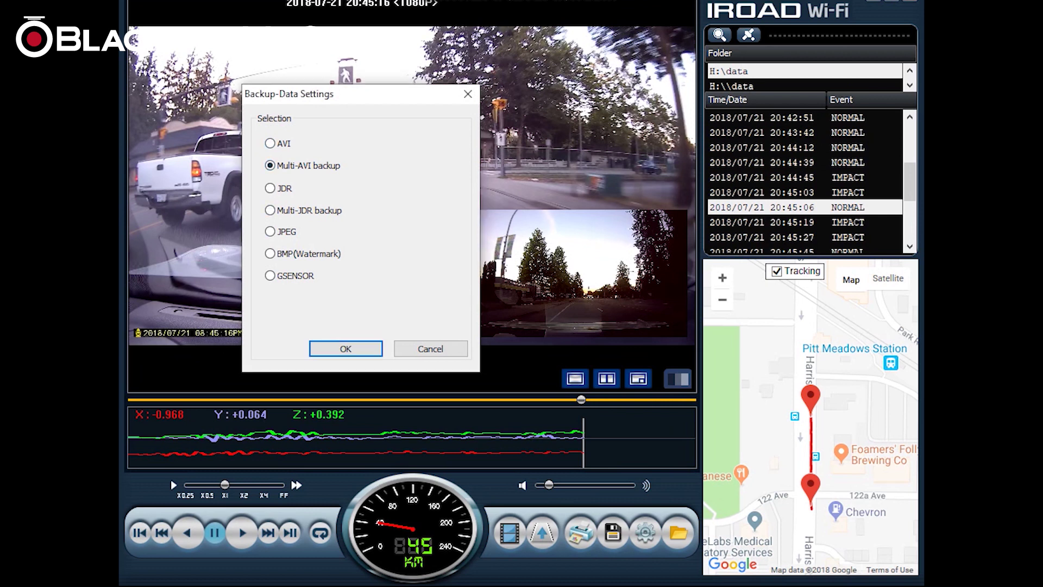
Set up a Multi-AVI backup of all recordings with both cameras and audio, examine the recording list, and cancel the backup
left_click(345, 348)
left_click(337, 121)
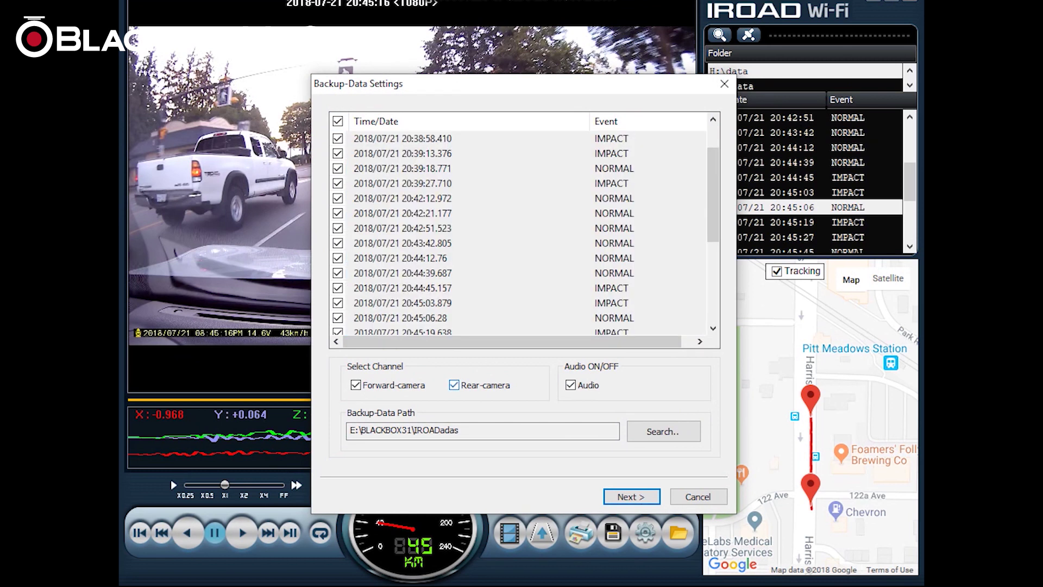
left_click(570, 385)
left_click(570, 385)
scroll(518, 228, "down", 4)
scroll(519, 228, "up", 5)
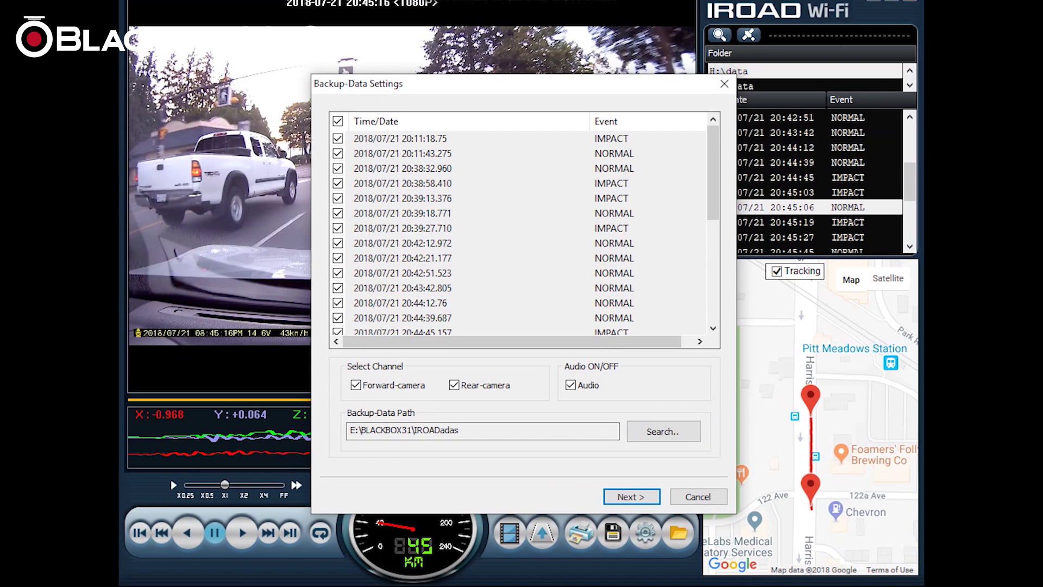
left_click(698, 496)
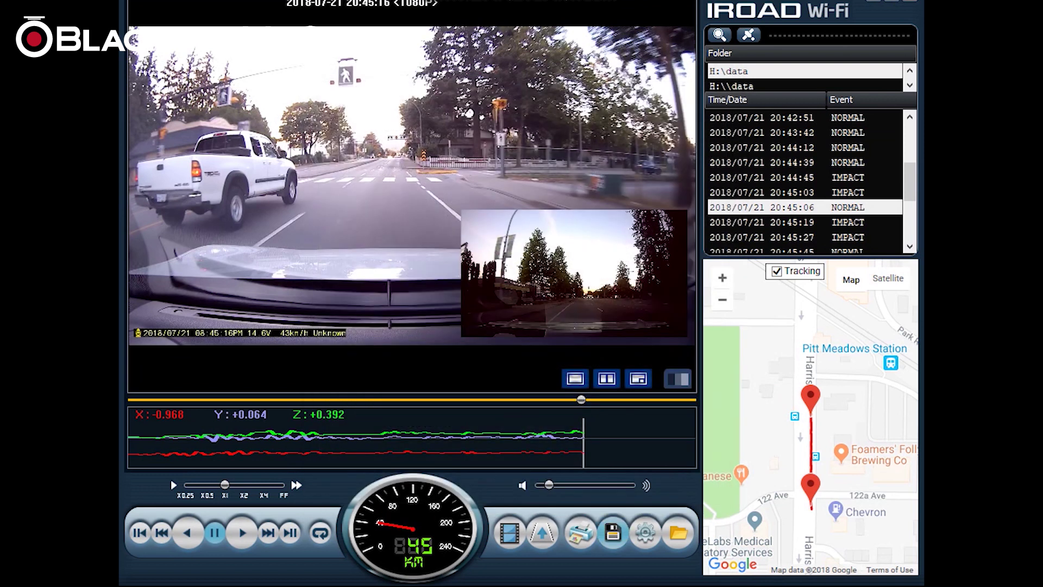
Open the dashcam's system settings and examine the available standard time zones
left_click(645, 532)
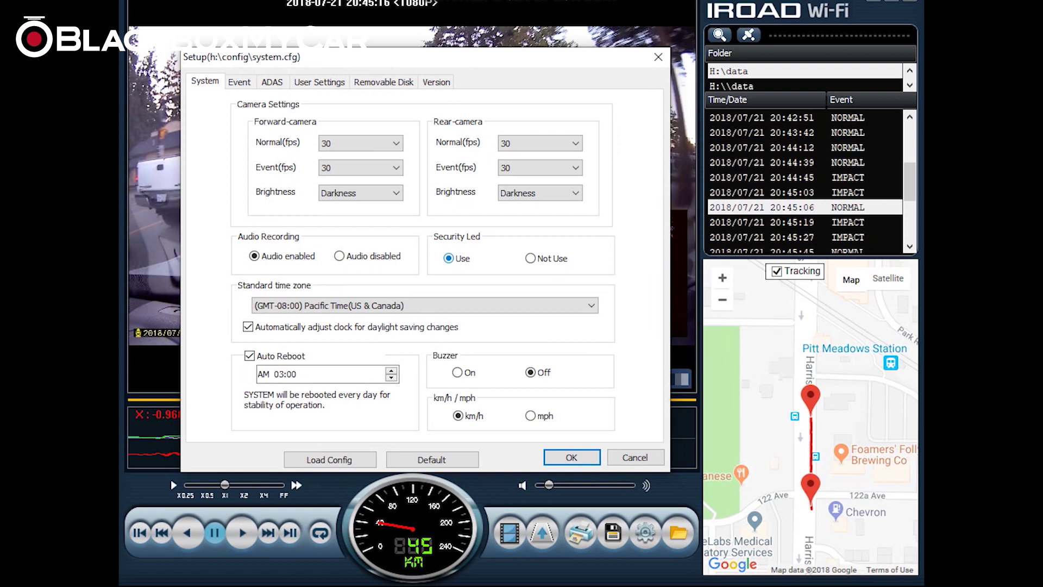
left_click(424, 306)
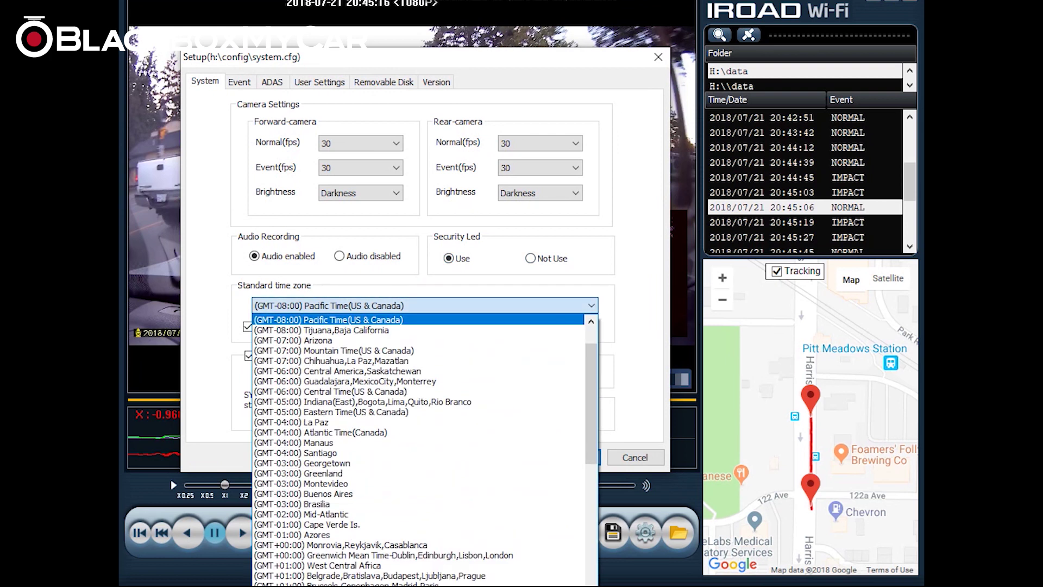
left_click(326, 326)
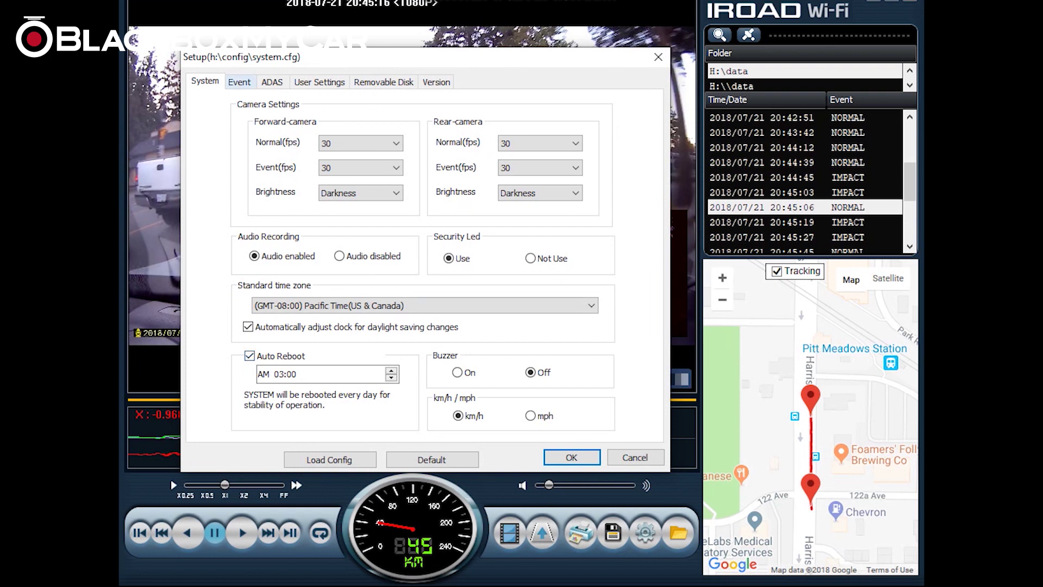
In the event settings, turn IMPACT, PARKING and MOTION off and on again, and view the parking sensitivity options
left_click(239, 82)
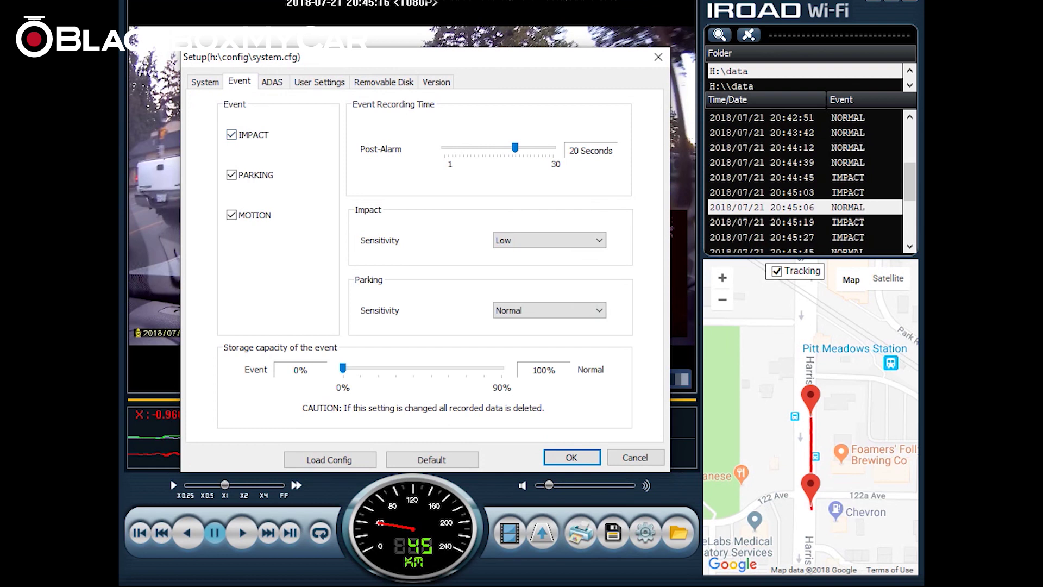
left_click(232, 134)
left_click(231, 174)
left_click(232, 215)
left_click(231, 174)
left_click(231, 215)
left_click(231, 134)
left_click(549, 310)
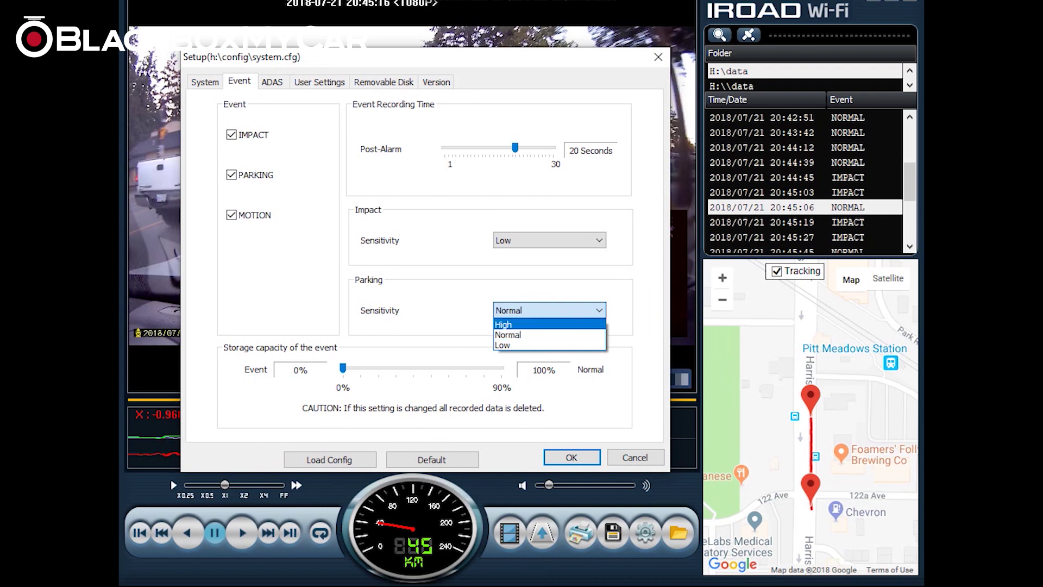
key("Escape")
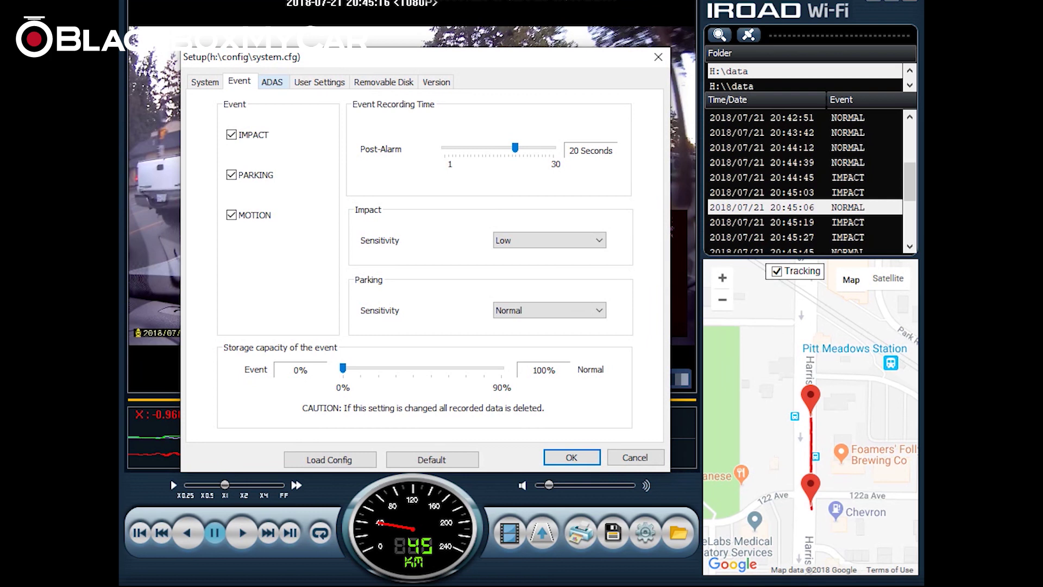
Enable ADAS with lane departure speed detection at 50 Km/h and collision sensitivity at High
left_click(271, 82)
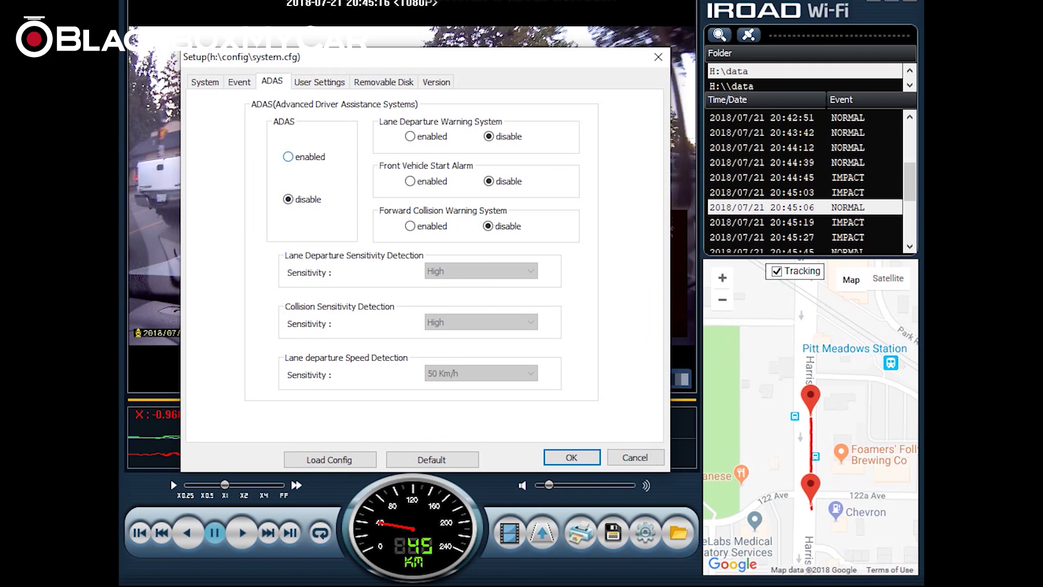
left_click(288, 157)
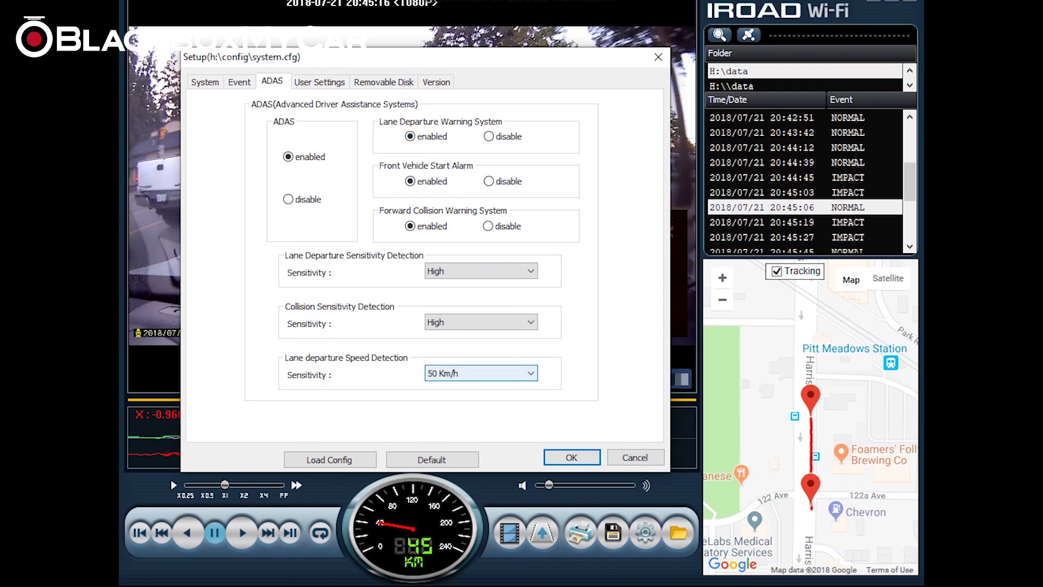
left_click(478, 373)
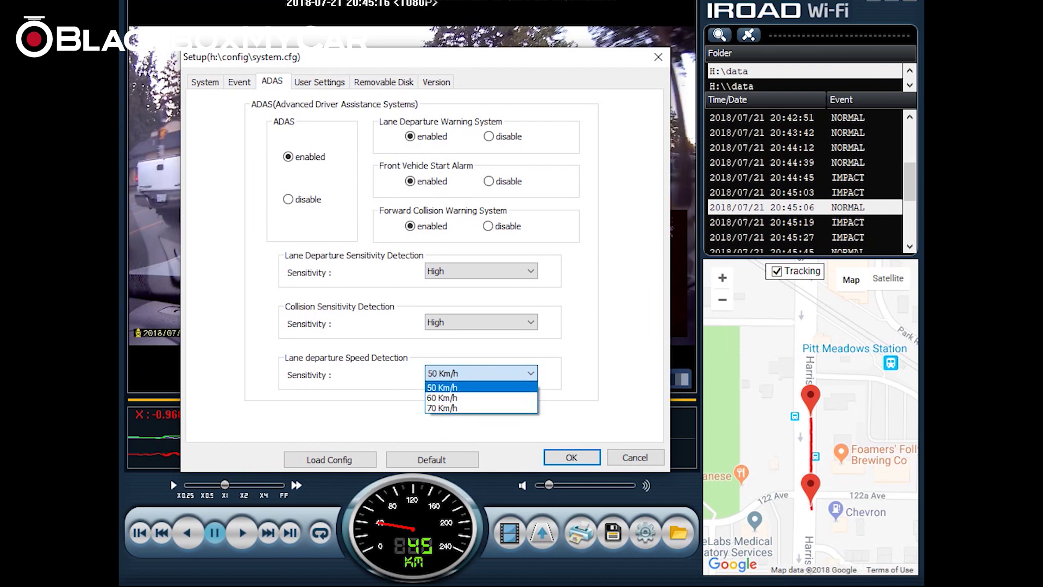
key("Return")
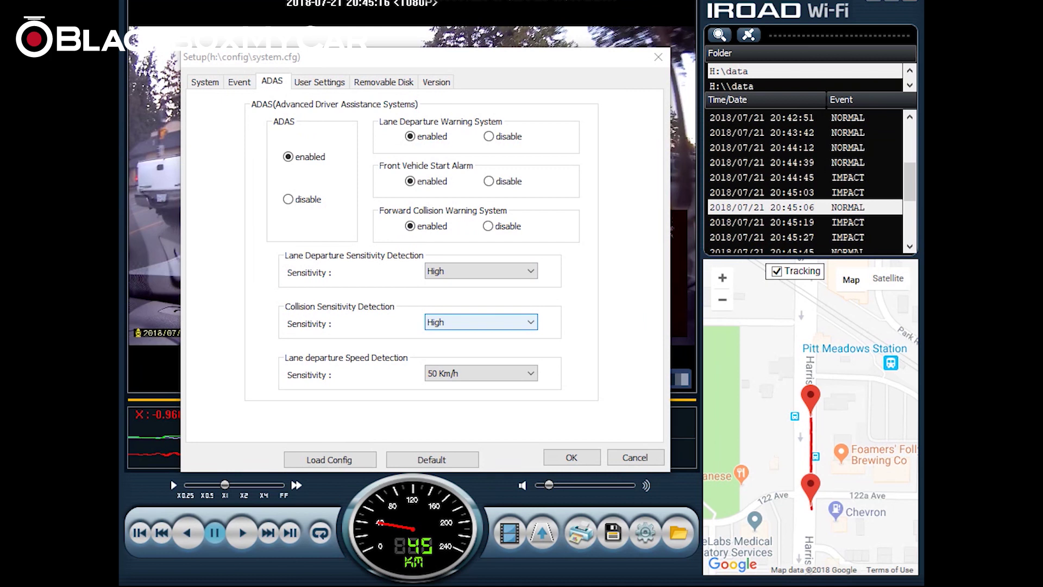
left_click(481, 321)
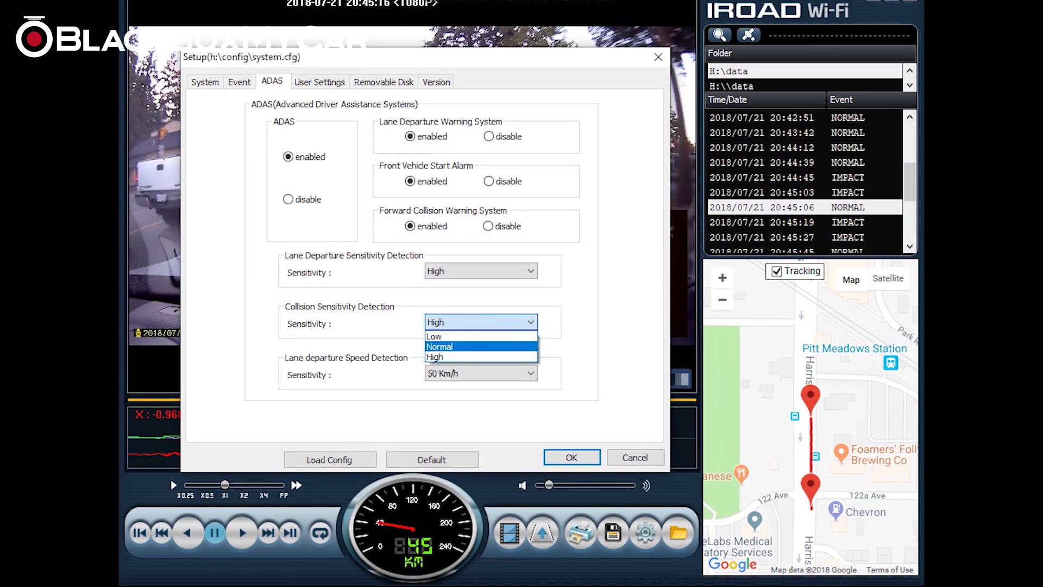
left_click(435, 356)
Review the user, removable disk and version settings, and check for the latest firmware and viewer versions
left_click(319, 82)
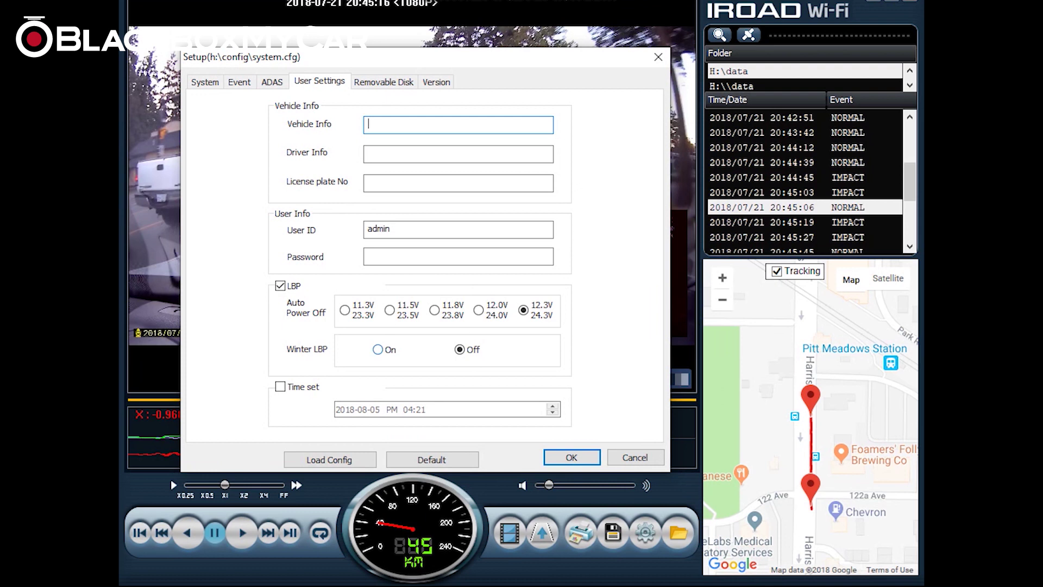
left_click(384, 81)
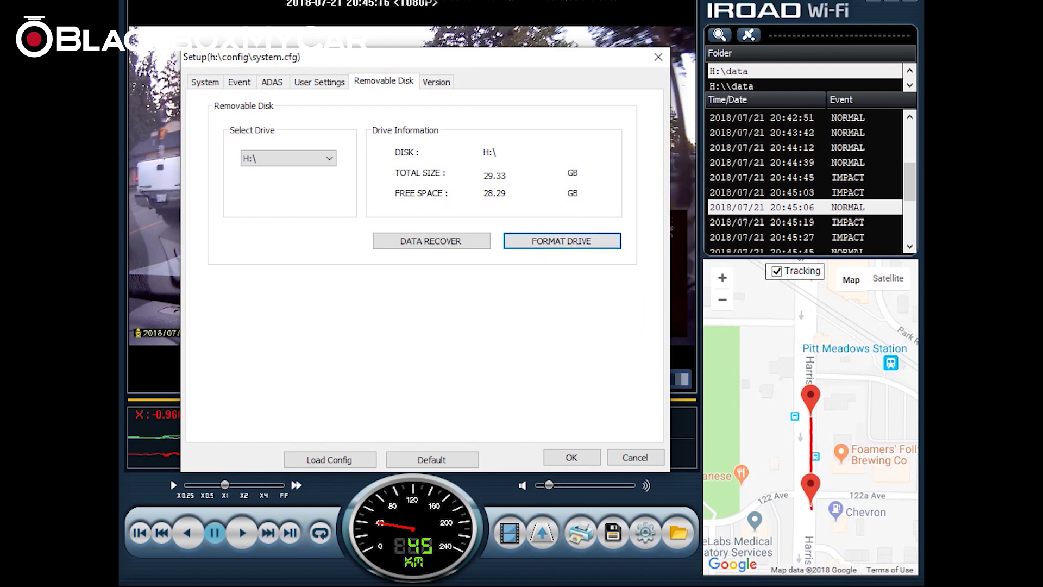
left_click(437, 81)
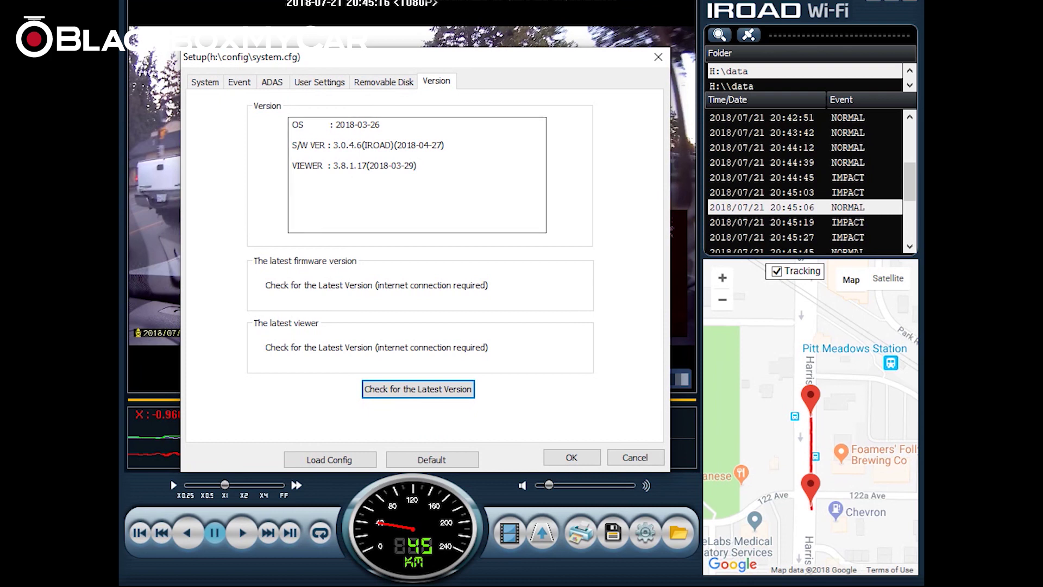
key("Return")
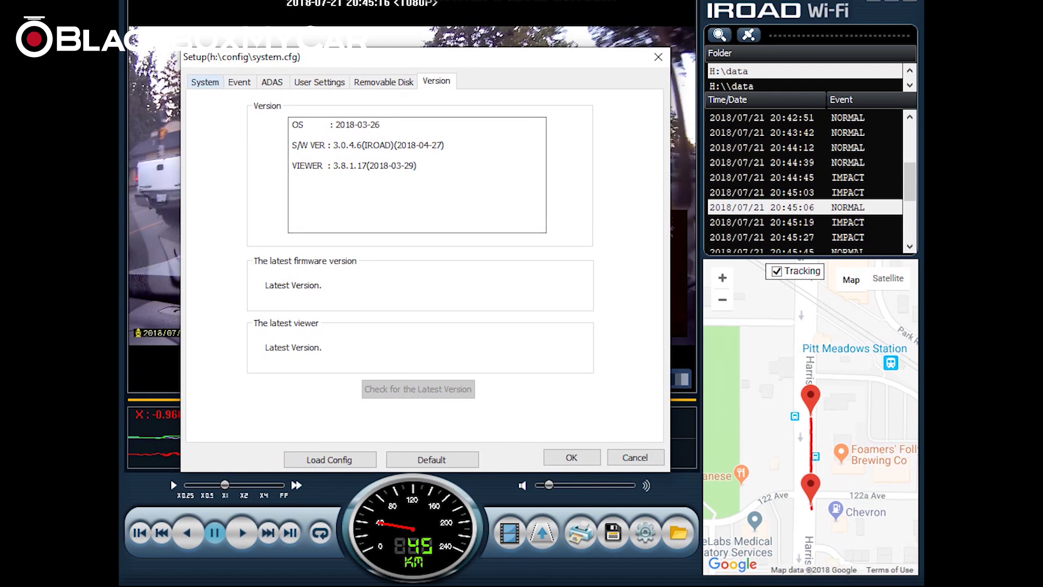
Close the dashcam setup without saving and resume playing the 20:45:06 recording
key("Escape")
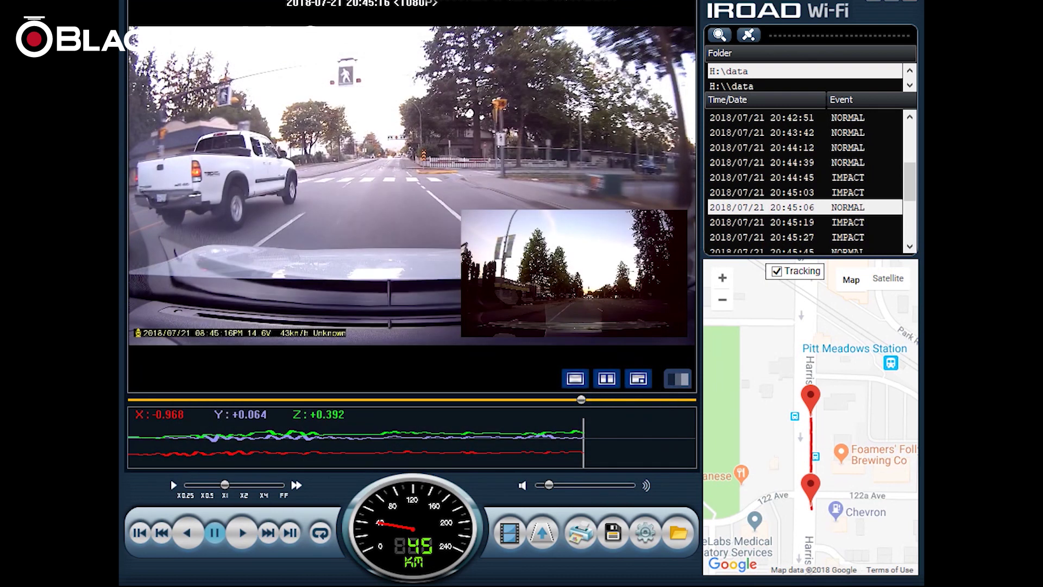
key("space")
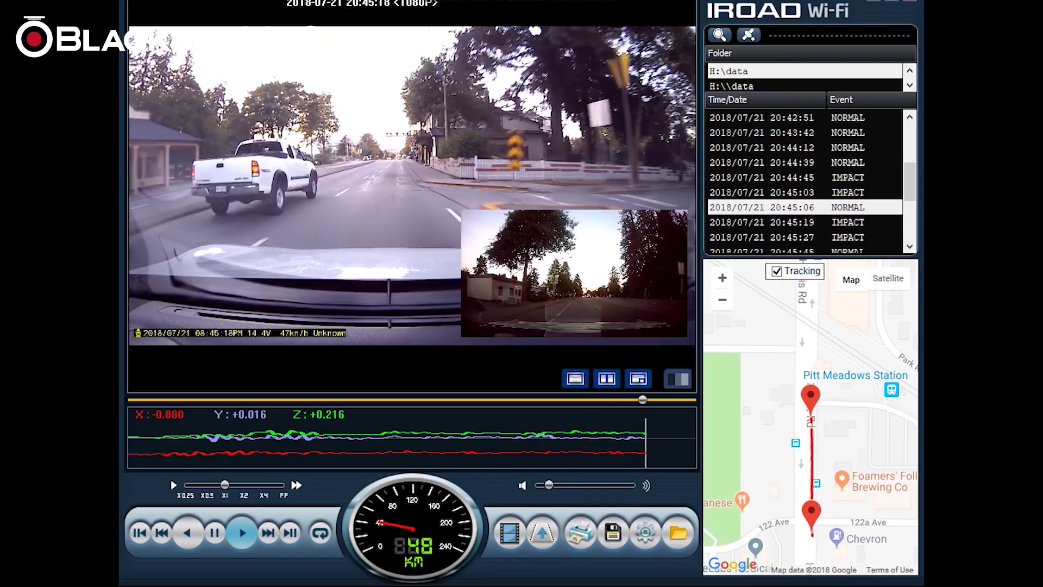